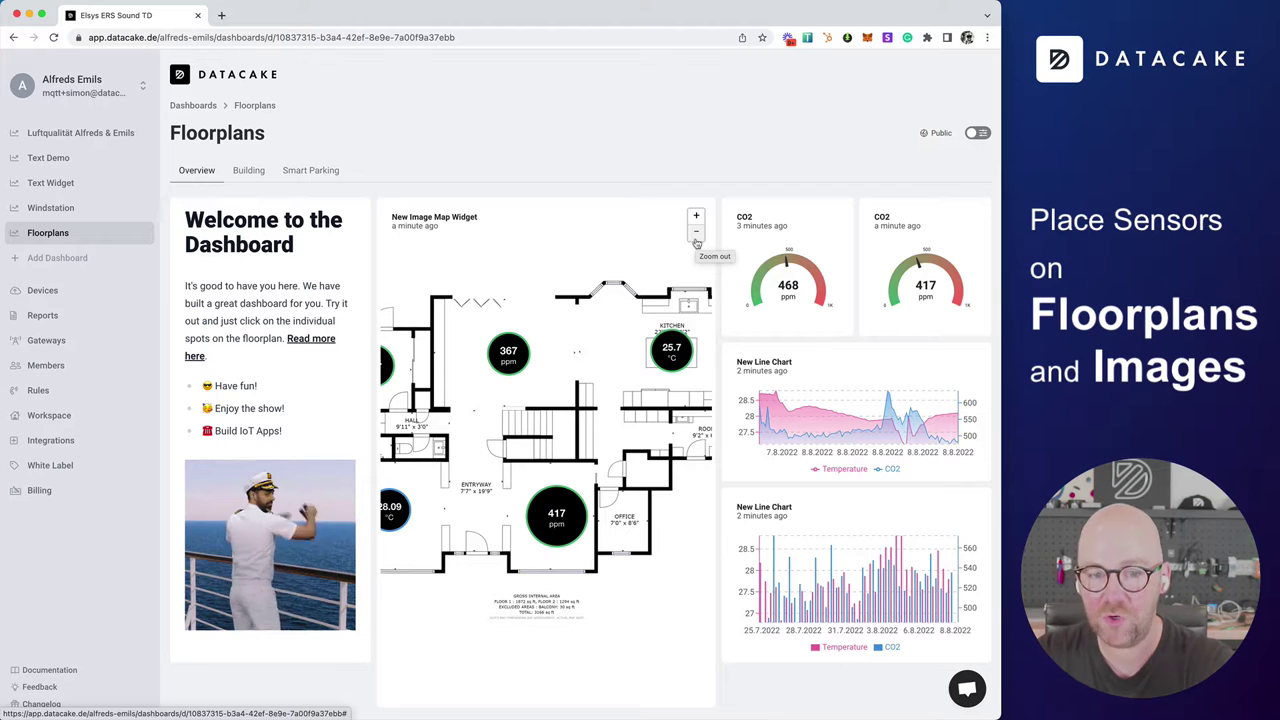
Step: Look over the floorplan on the Floorplans dashboard and view the details of the large room's CO2 sensor
{"action": "left_click_drag", "start_coordinate": [539, 403], "coordinate": [629, 397]}
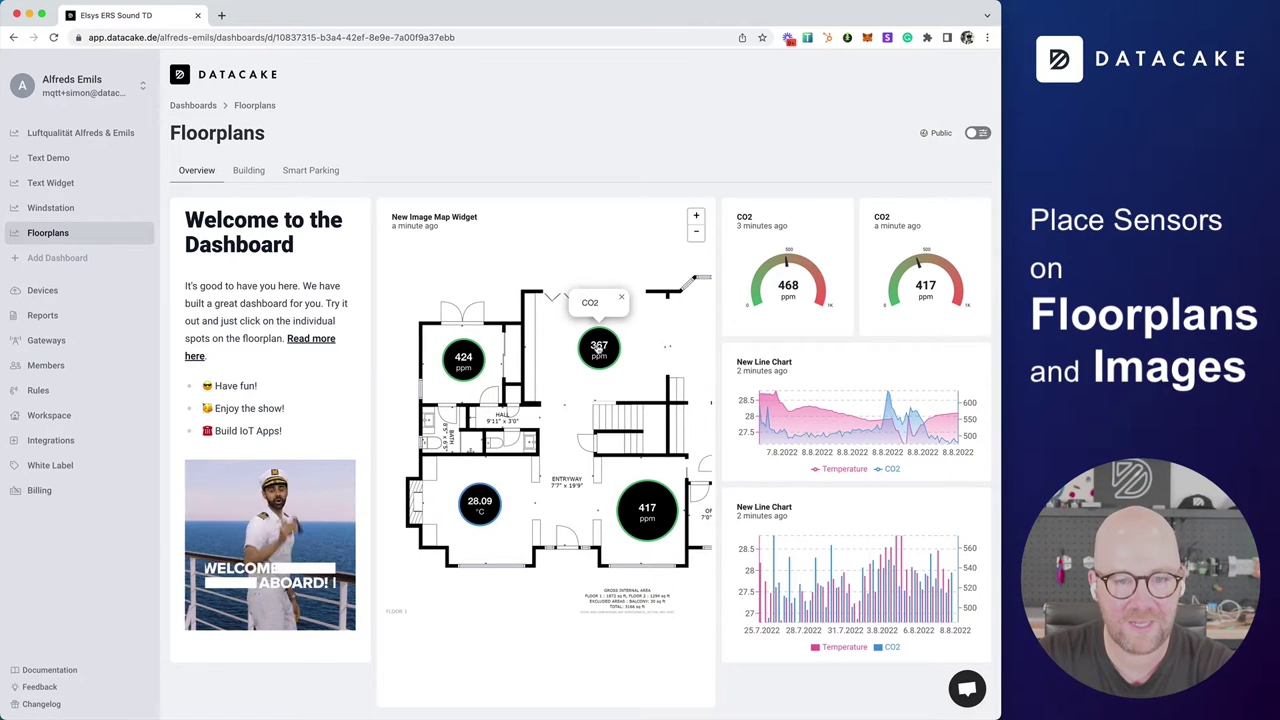
{"action": "left_click", "coordinate": [596, 362]}
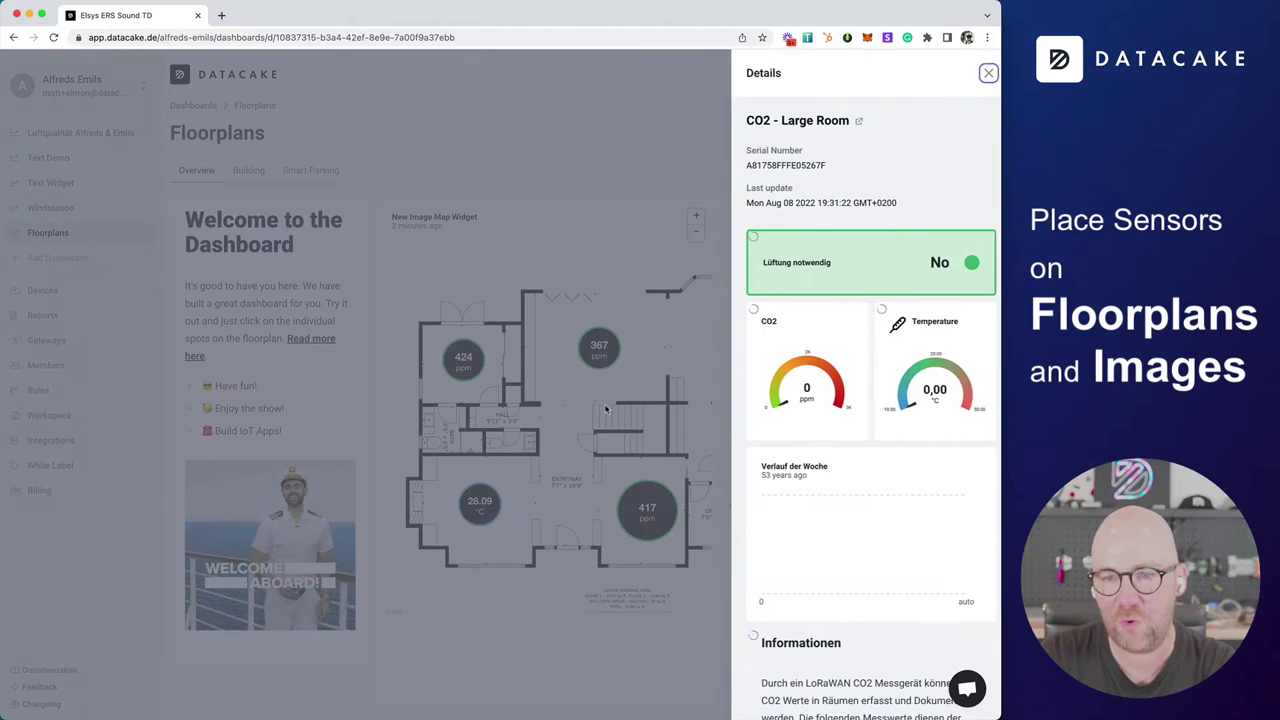
{"action": "left_click", "coordinate": [594, 256]}
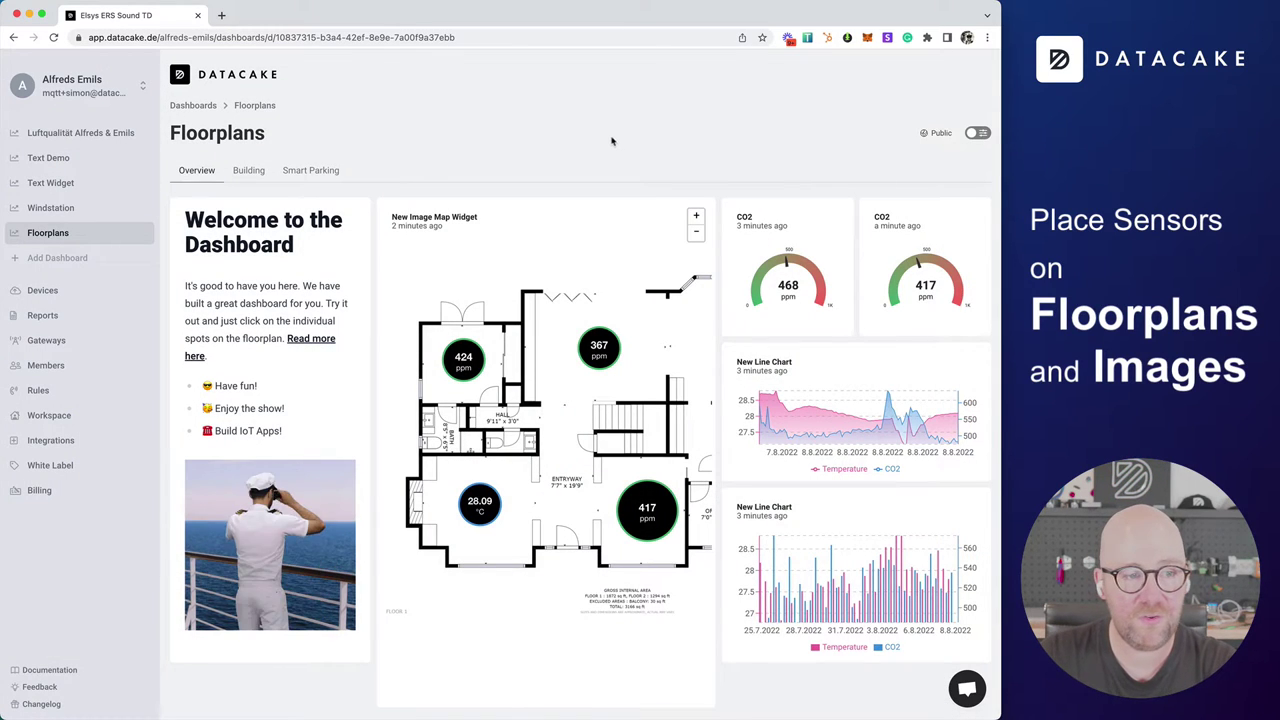
Step: Add a non-public dashboard named "Image Map Demo"
{"action": "left_click", "coordinate": [57, 259]}
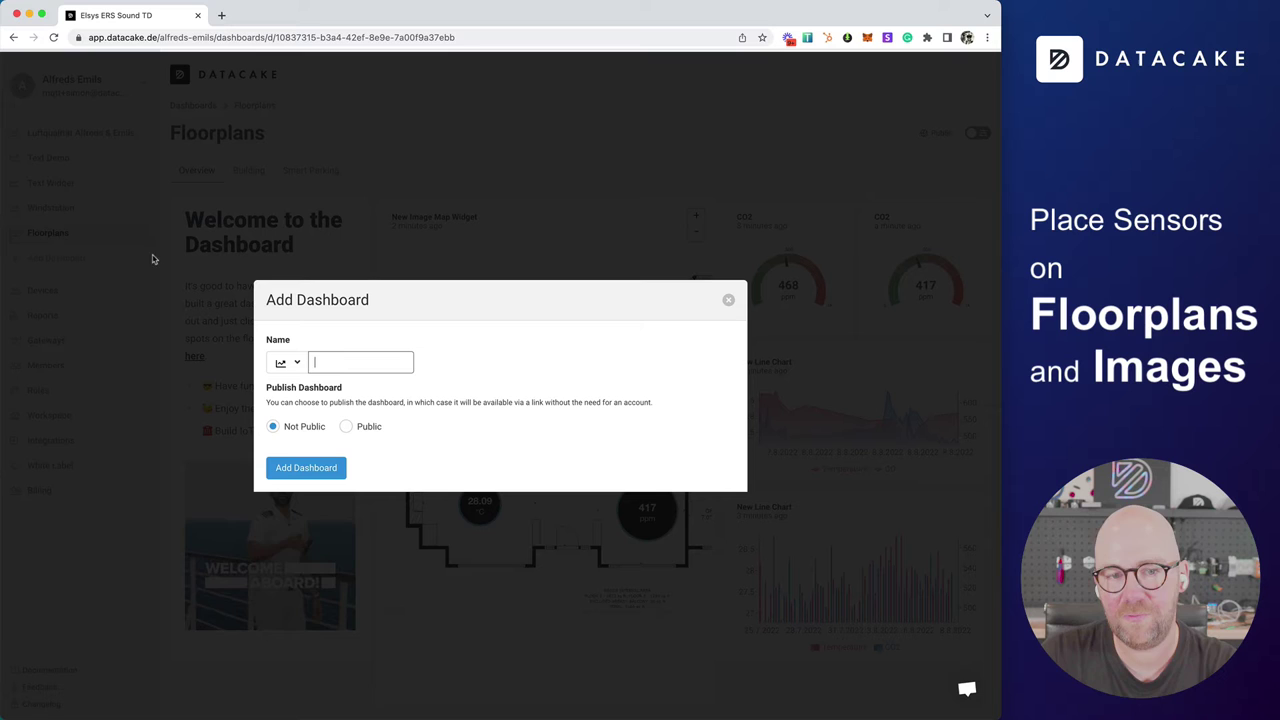
{"action": "type", "text": "Im"}
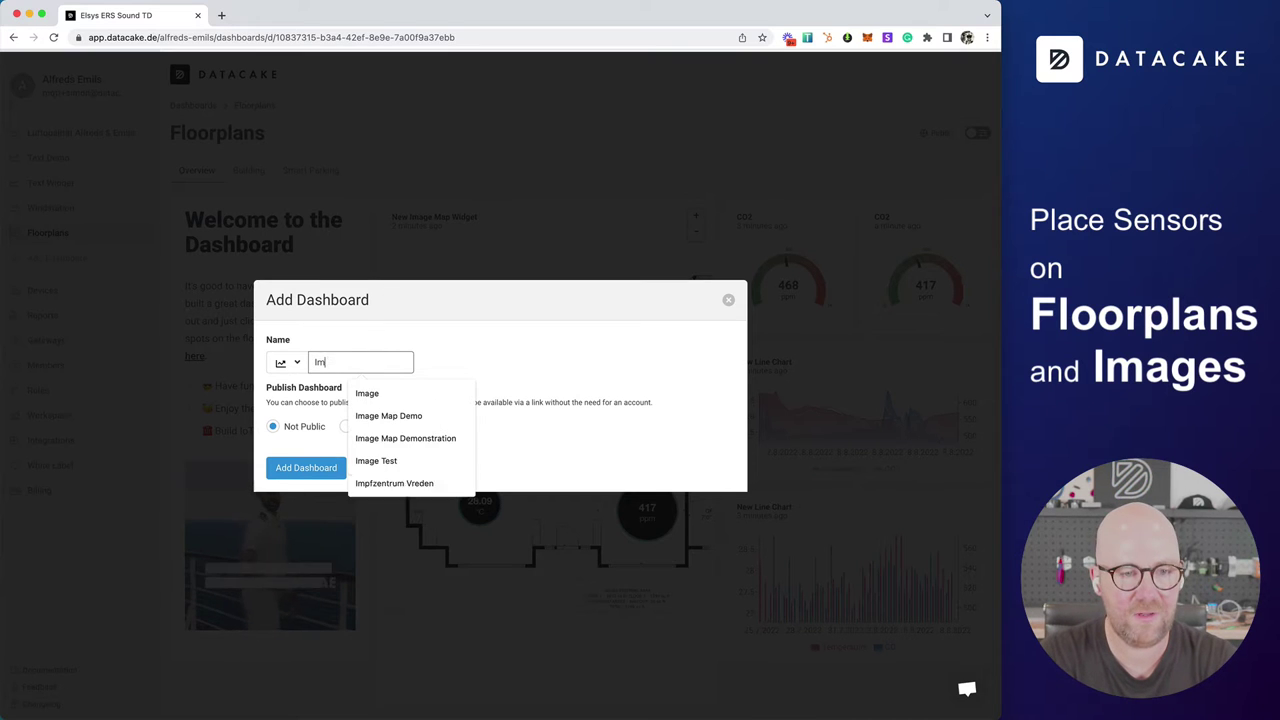
{"action": "type", "text": "age Map Dem"}
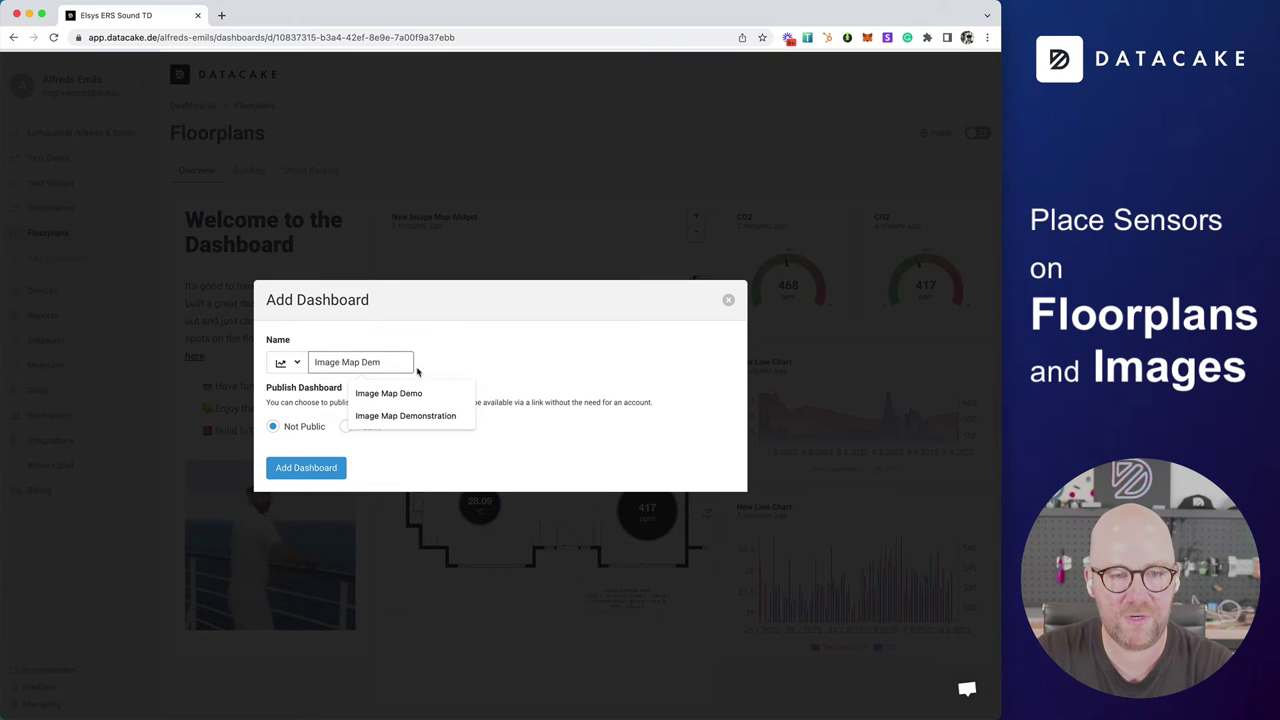
{"action": "type", "text": "o"}
{"action": "left_click", "coordinate": [323, 470]}
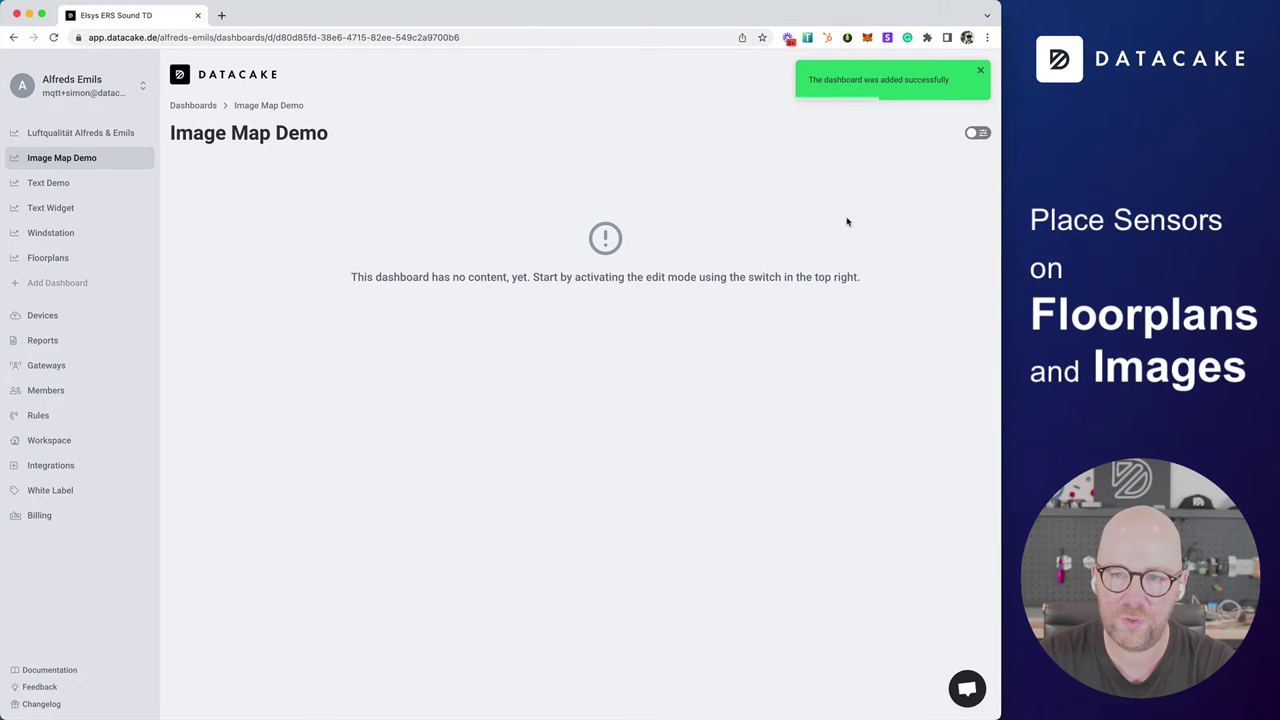
Step: Add an Image Map widget to the dashboard with the "Hund & Katz" hall plan as its image
{"action": "left_click", "coordinate": [977, 134]}
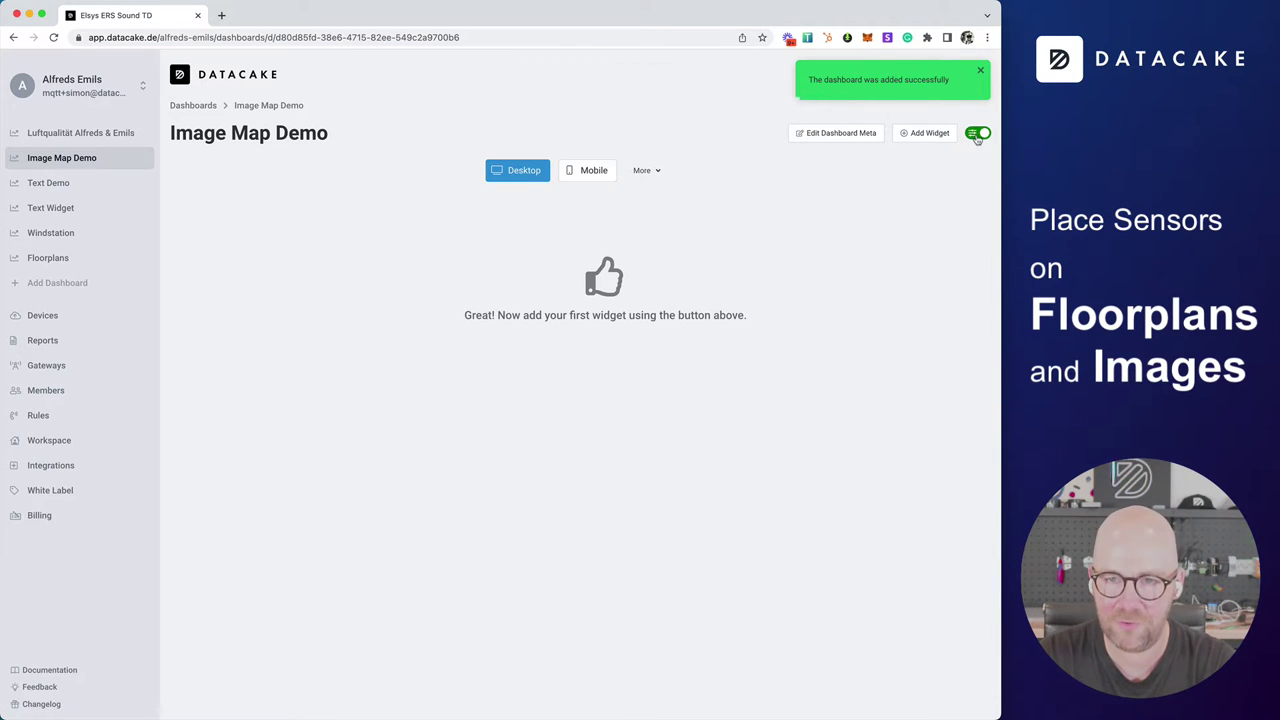
{"action": "left_click", "coordinate": [929, 134]}
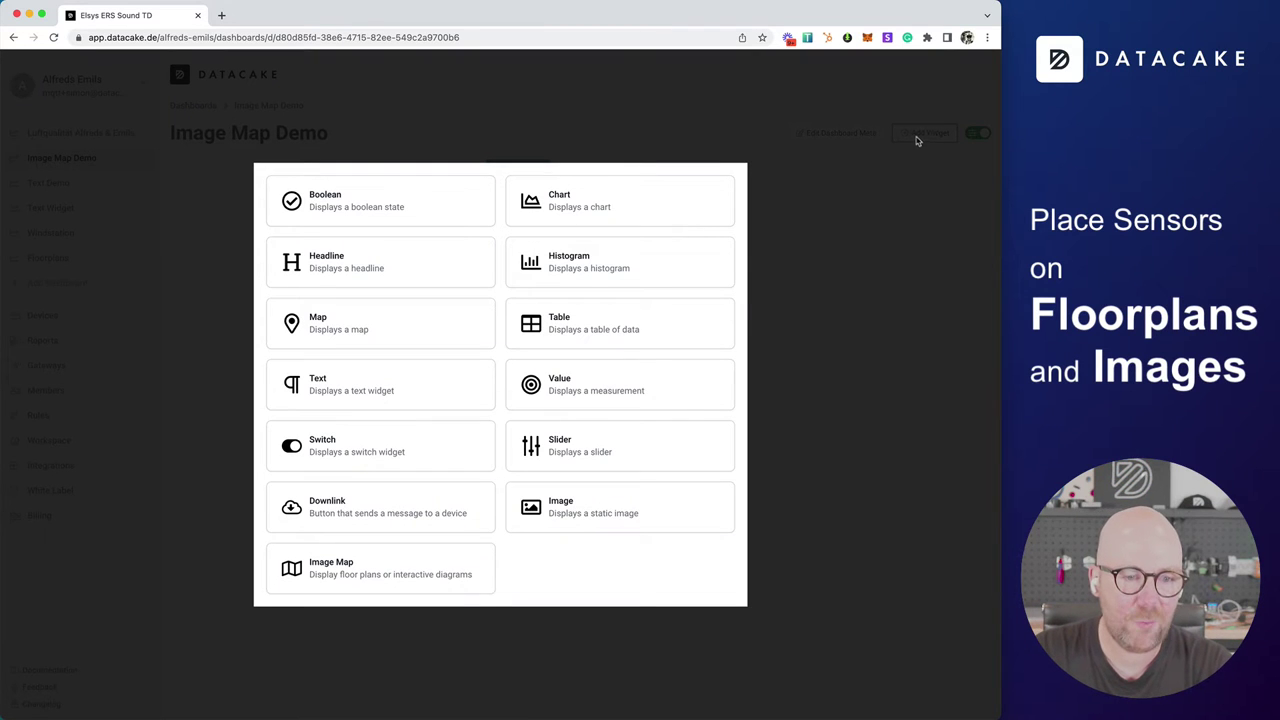
{"action": "left_click", "coordinate": [366, 574]}
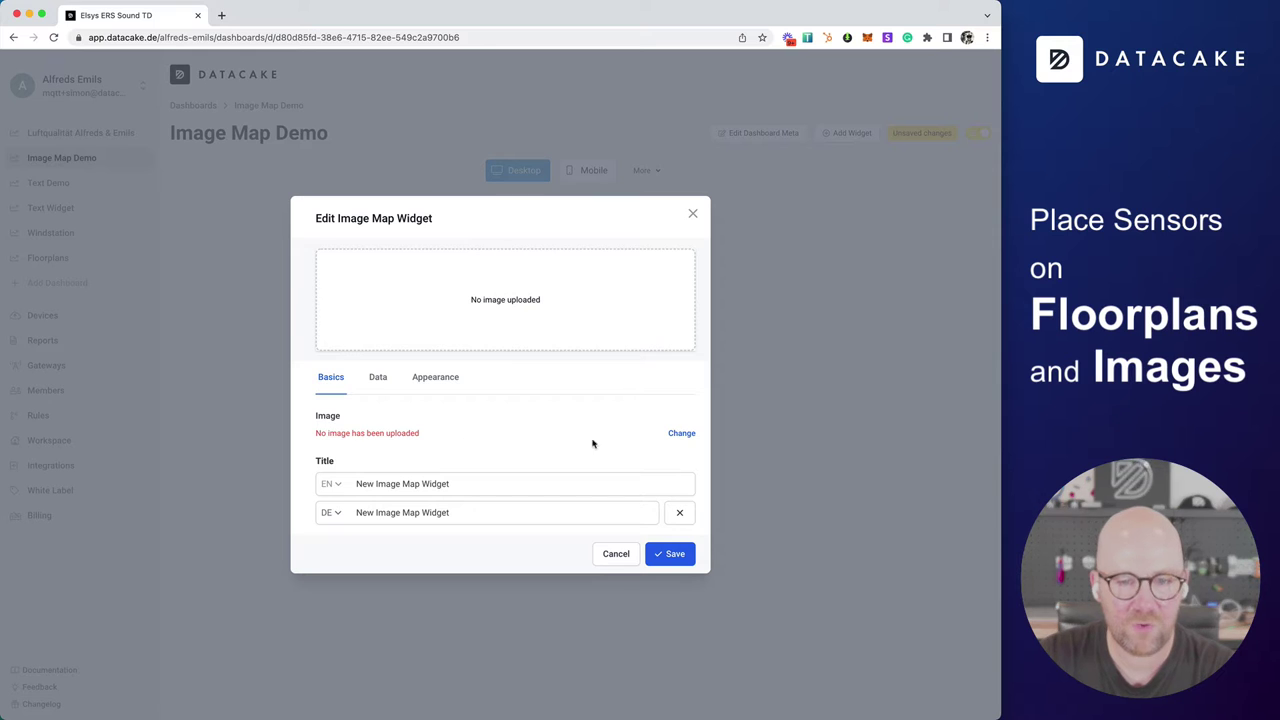
{"action": "left_click", "coordinate": [682, 435]}
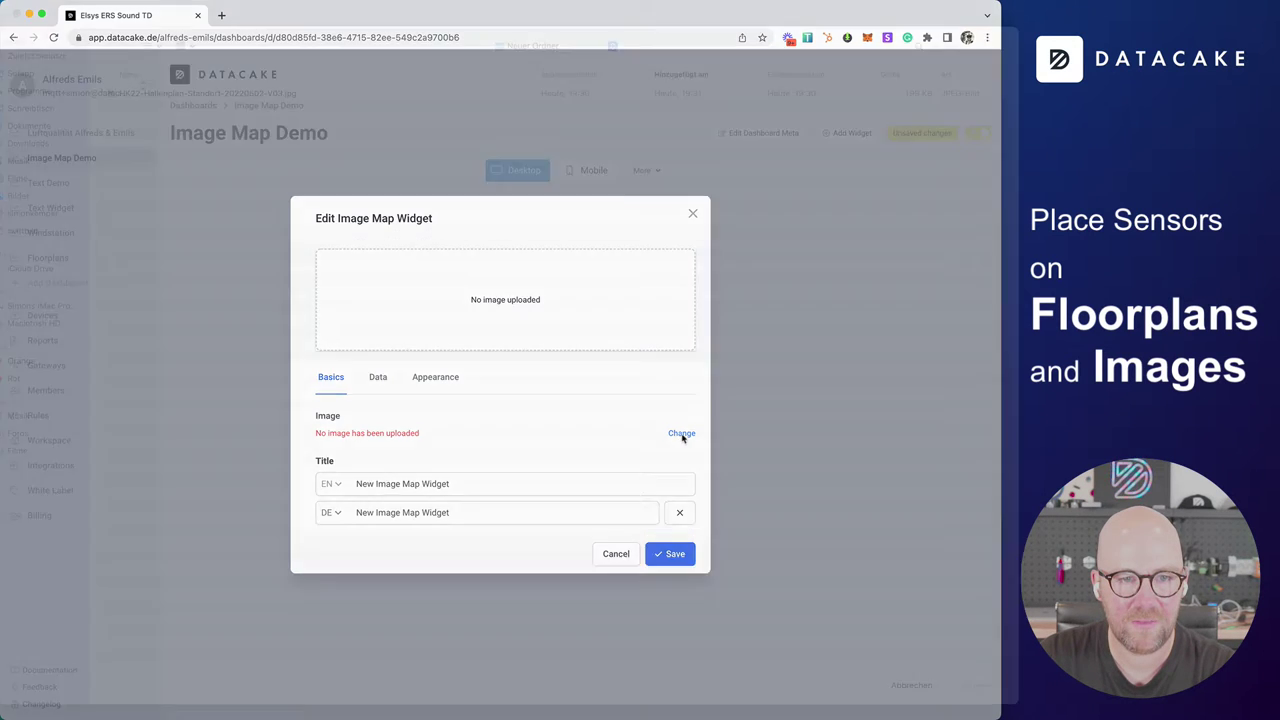
{"action": "double_click", "coordinate": [264, 116]}
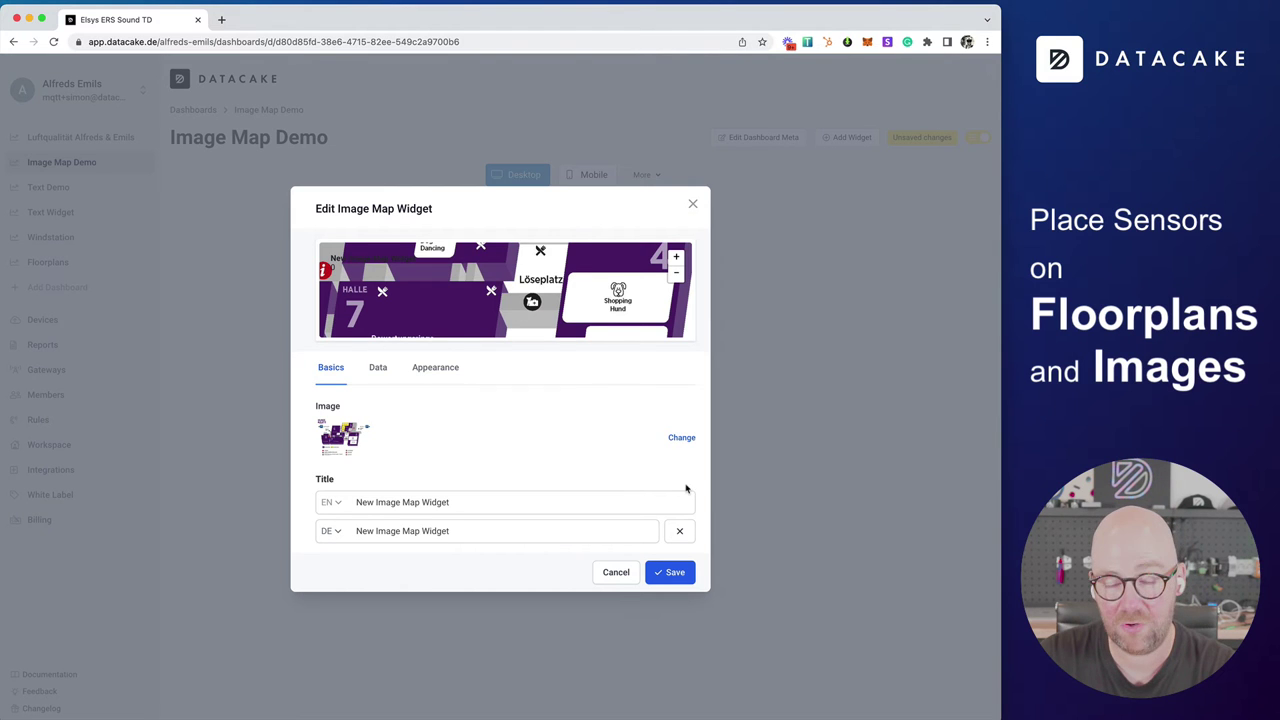
{"action": "left_click", "coordinate": [675, 582]}
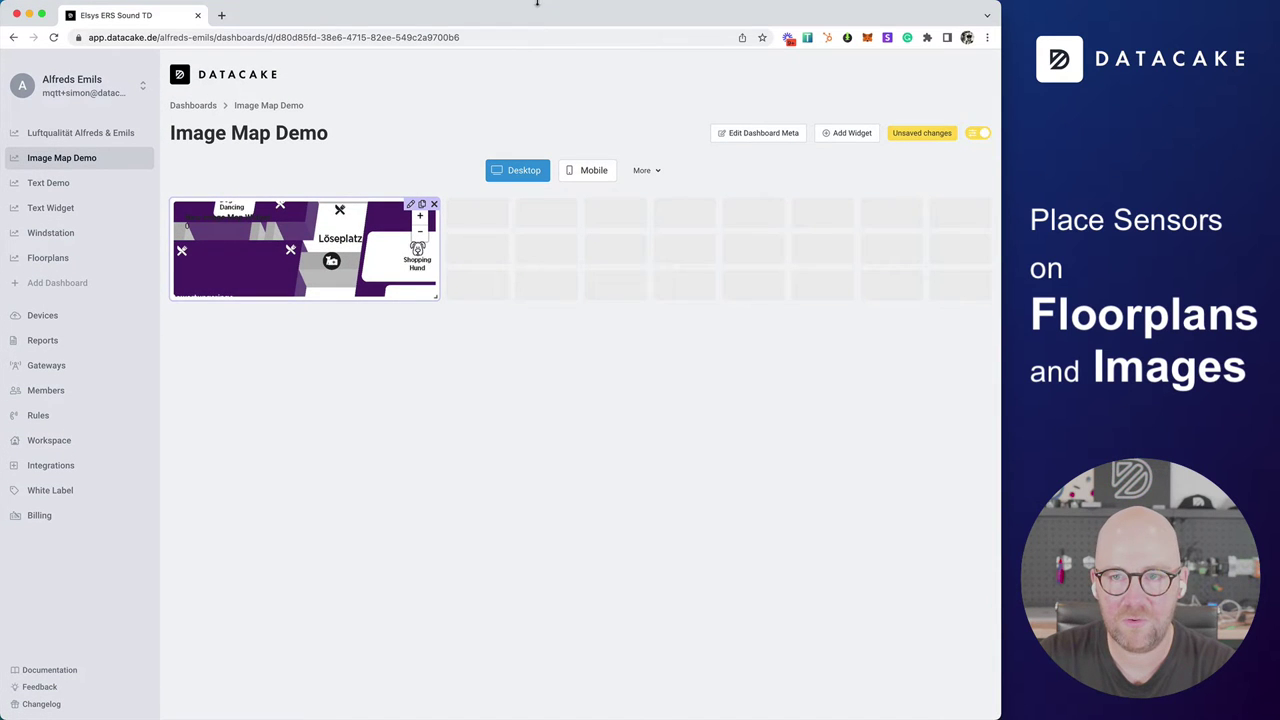
Step: Enlarge the image map widget to the full dashboard width so the whole hall plan fits, and save the dashboard
{"action": "left_click_drag", "start_coordinate": [436, 298], "coordinate": [976, 700]}
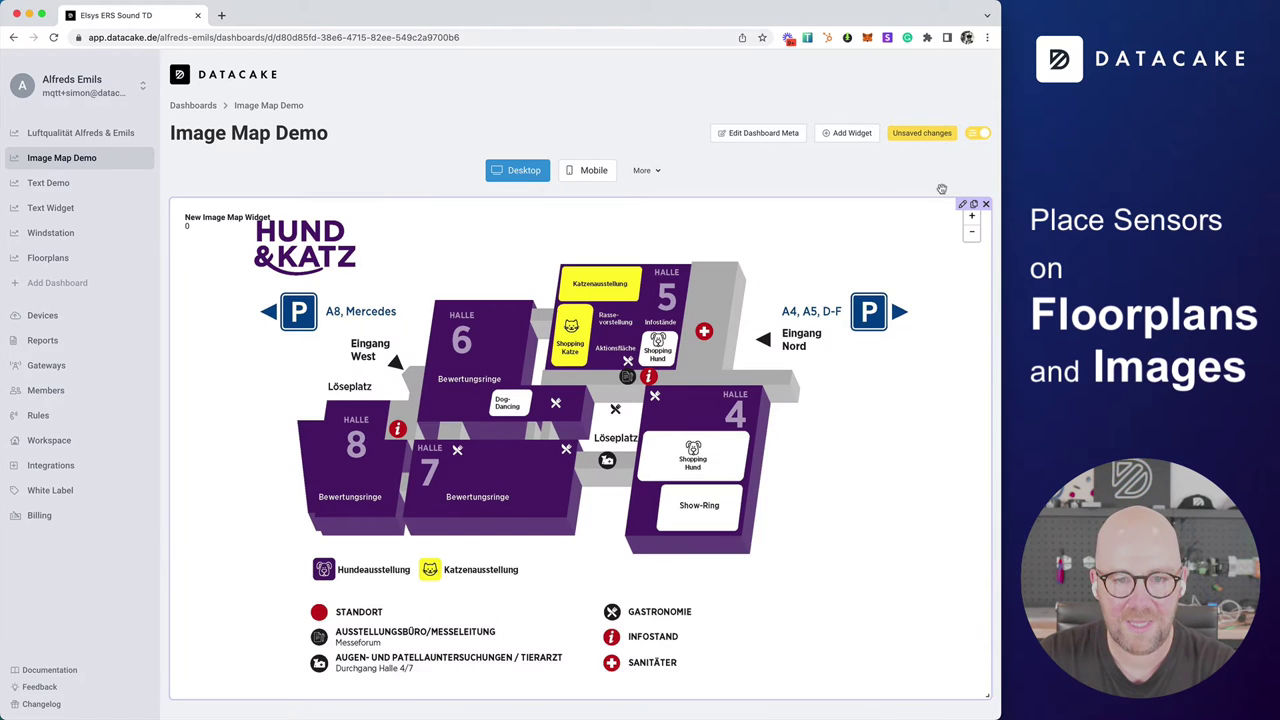
{"action": "left_click", "coordinate": [977, 132]}
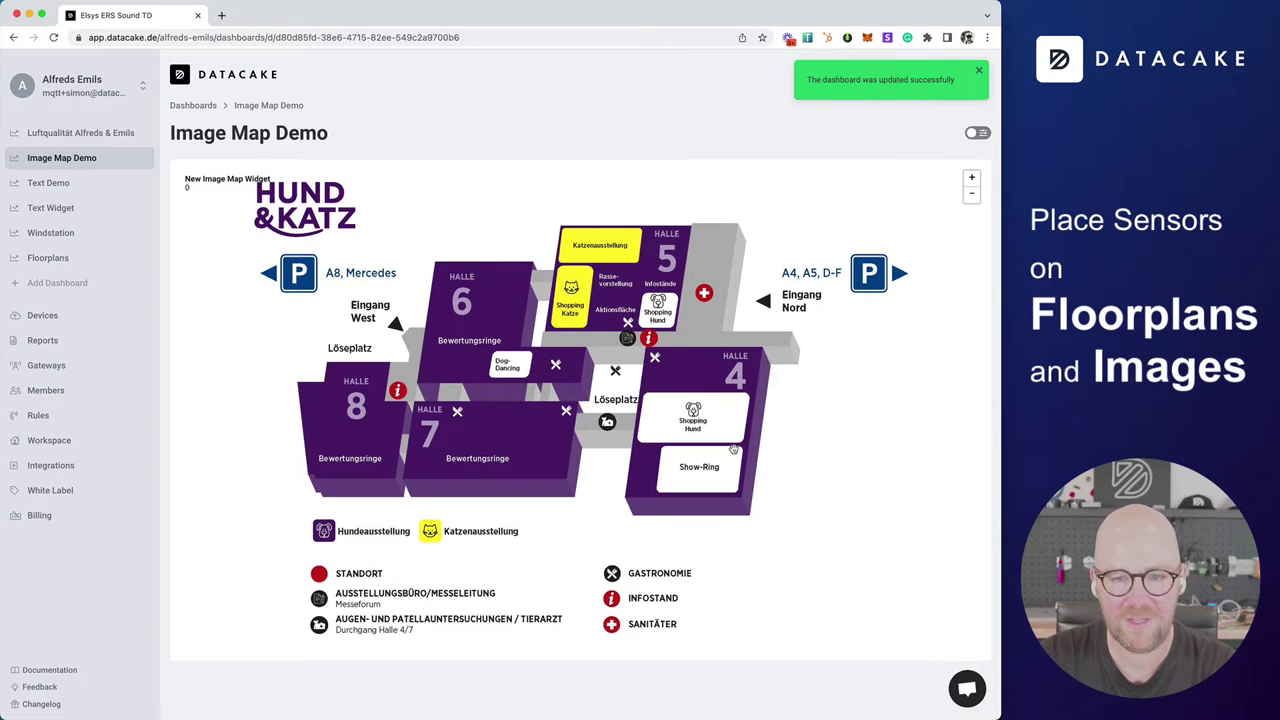
Step: Edit the image map widget's data to include the device CO2 - Entrance with the field CO2
{"action": "left_click", "coordinate": [977, 133]}
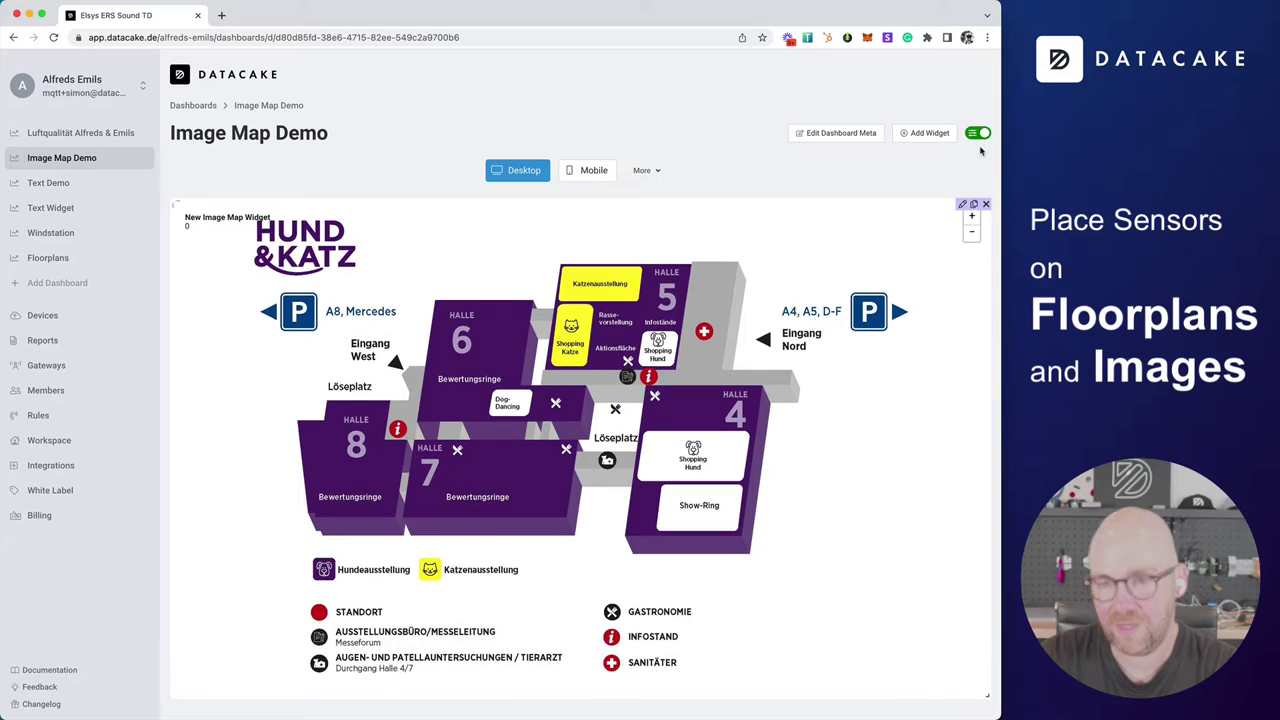
{"action": "left_click", "coordinate": [963, 205]}
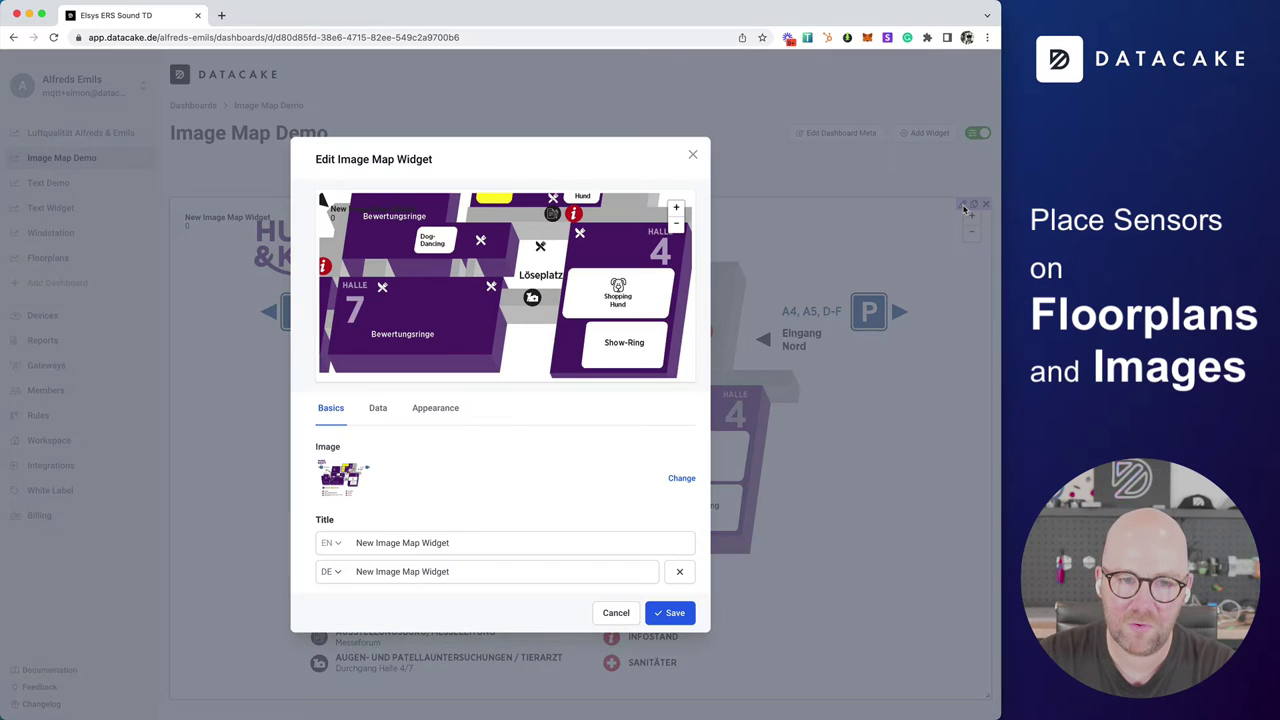
{"action": "left_click", "coordinate": [380, 414]}
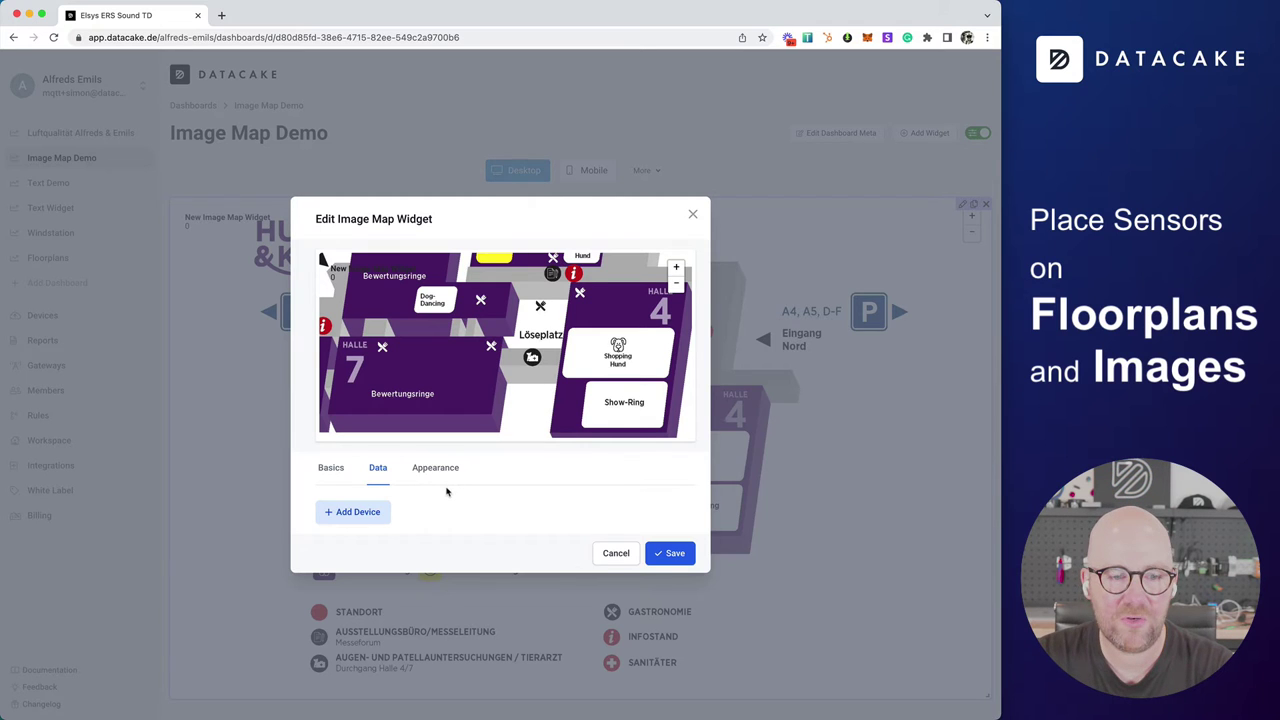
{"action": "left_click", "coordinate": [356, 513]}
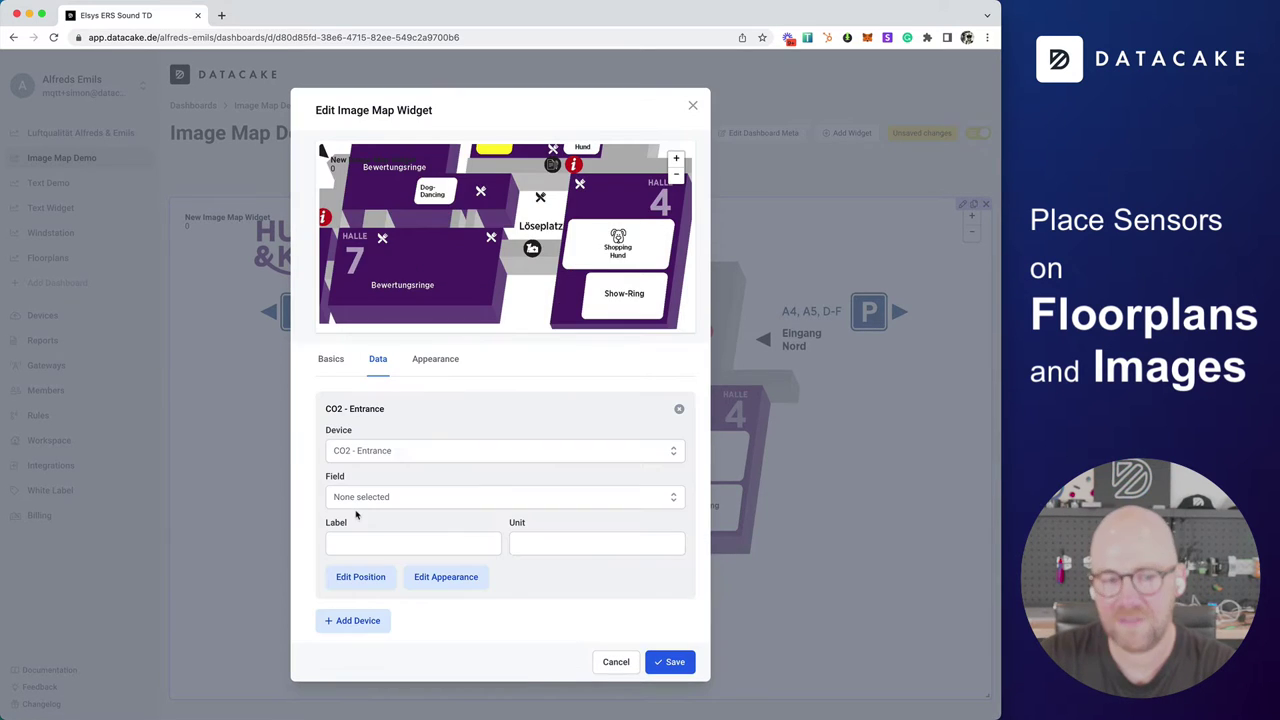
{"action": "left_click", "coordinate": [409, 452]}
{"action": "left_click", "coordinate": [376, 463]}
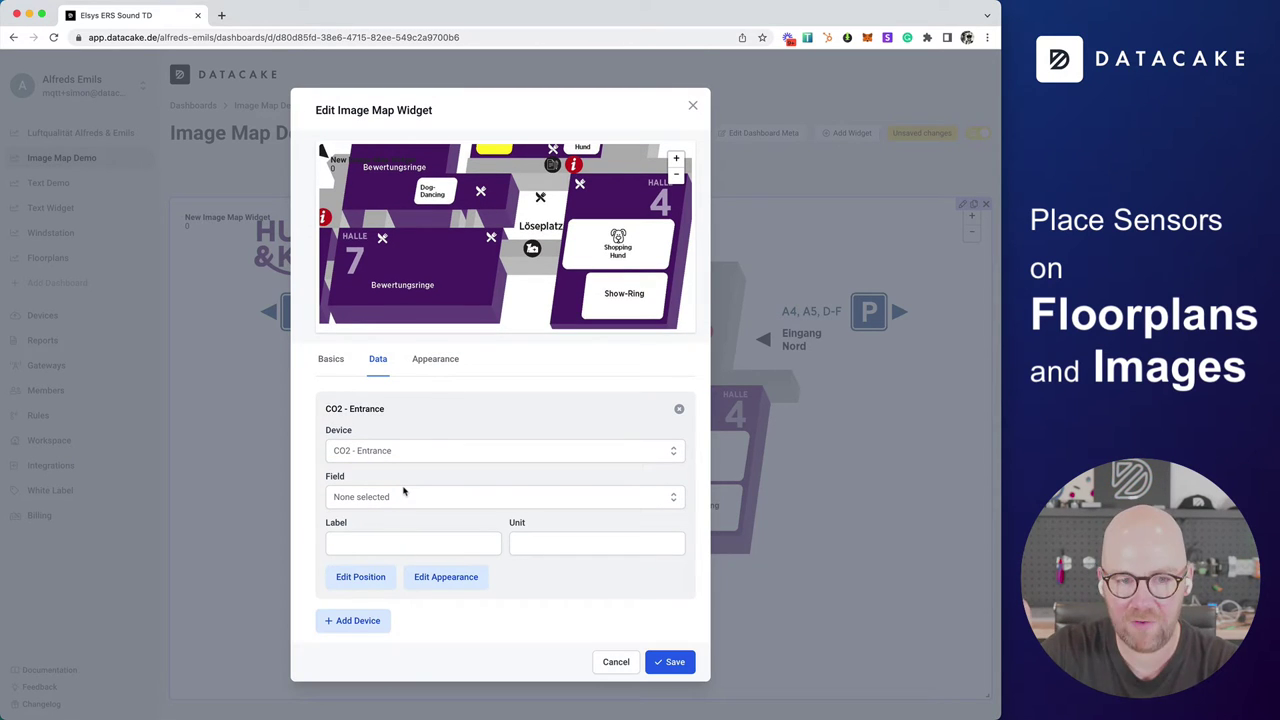
{"action": "left_click", "coordinate": [404, 500]}
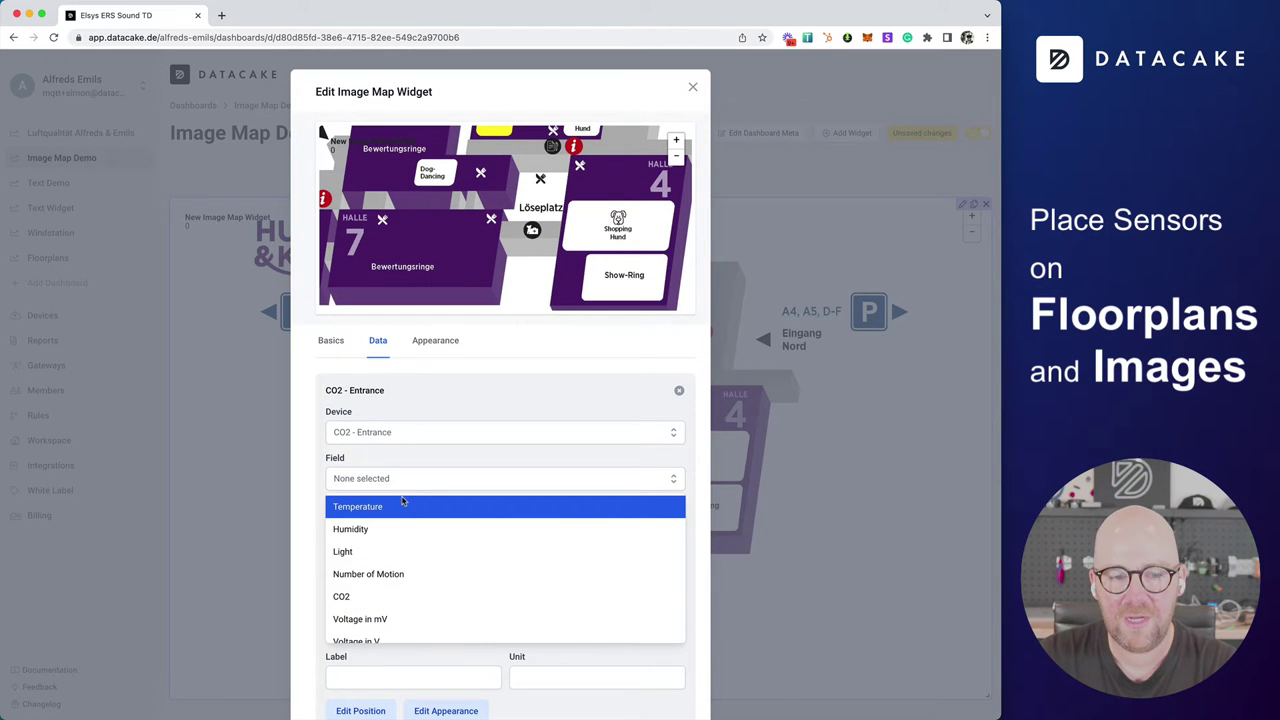
{"action": "left_click", "coordinate": [352, 598]}
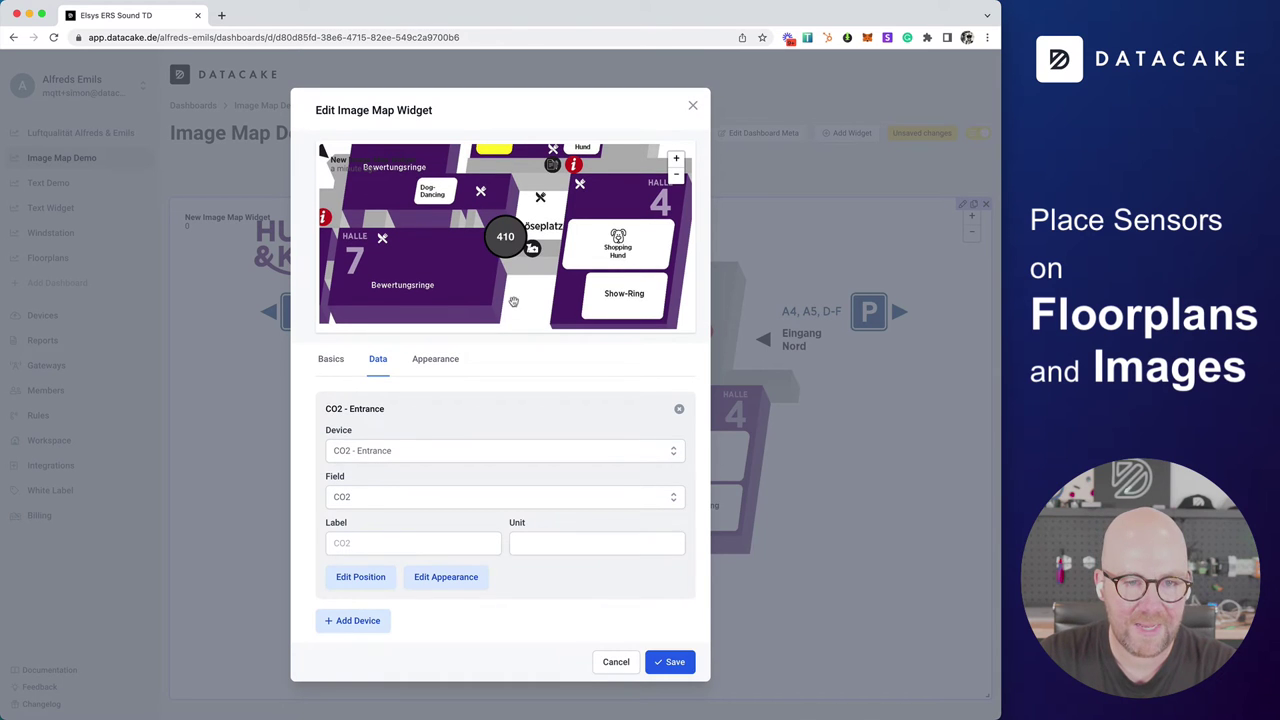
Step: Check the CO2 marker's label in the preview and set its unit to ppm
{"action": "left_click", "coordinate": [519, 238]}
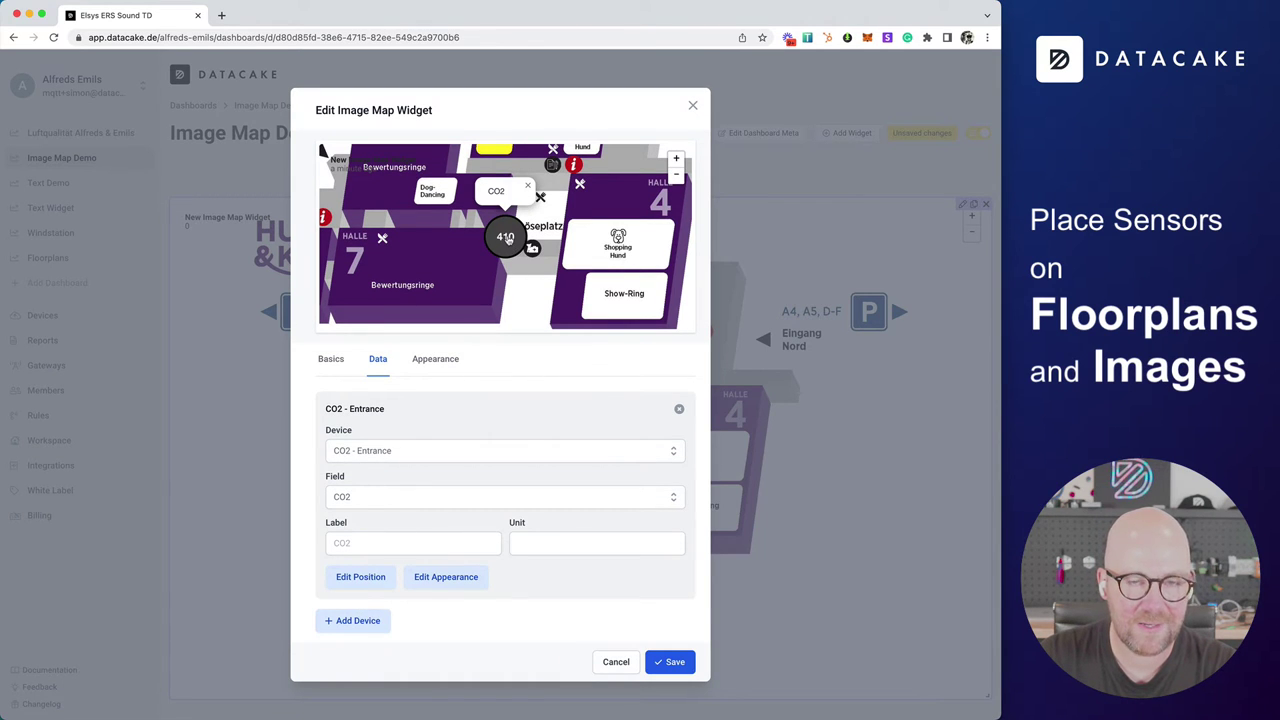
{"action": "left_click", "coordinate": [470, 278]}
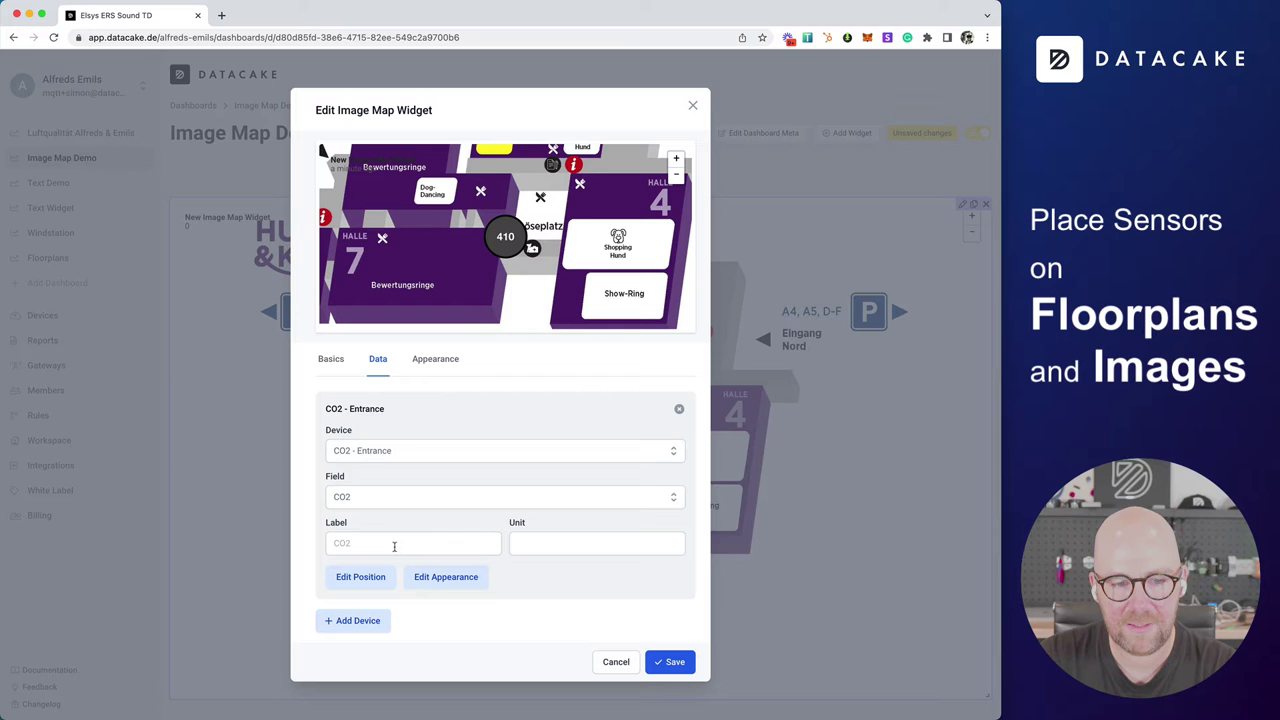
{"action": "left_click", "coordinate": [571, 543]}
{"action": "type", "text": "ppm"}
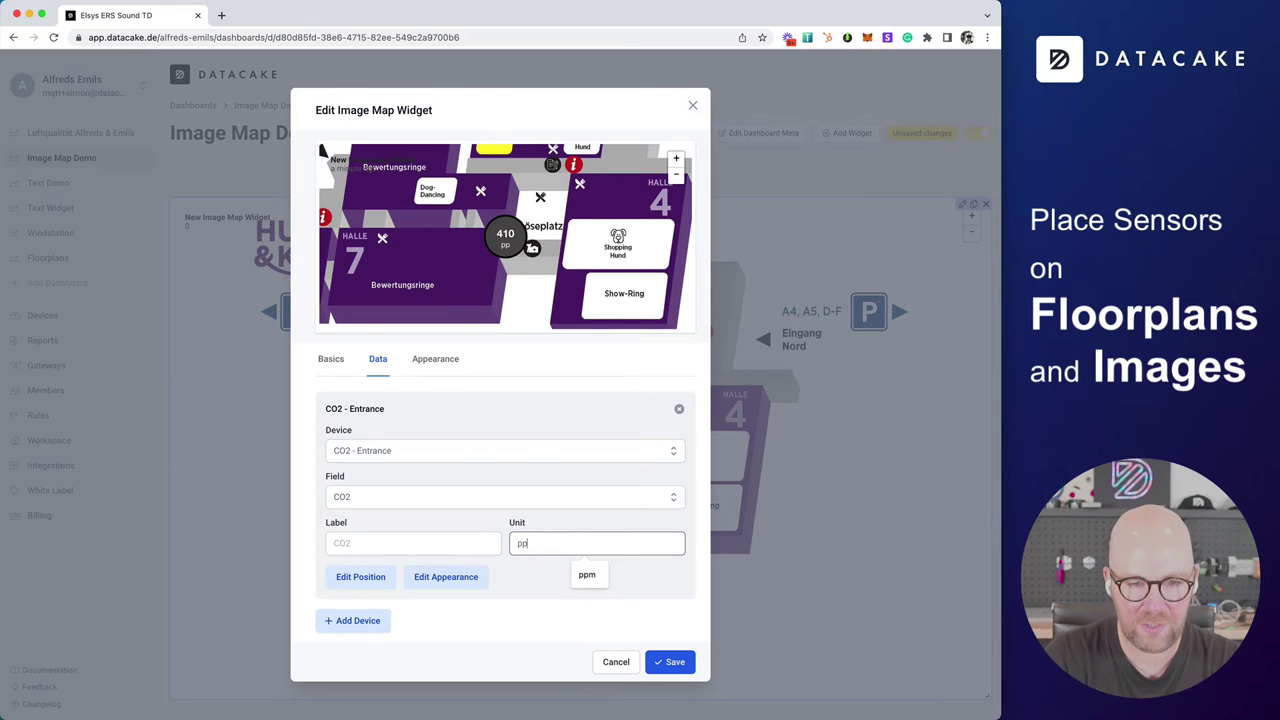
Step: Move the CO2 marker onto Halle 7 at about x 53.625, y 43.875 and enlarge its icon to the maximum size
{"action": "left_click", "coordinate": [360, 577]}
{"action": "scroll", "coordinate": [513, 487], "scroll_direction": "down", "scroll_amount": 4}
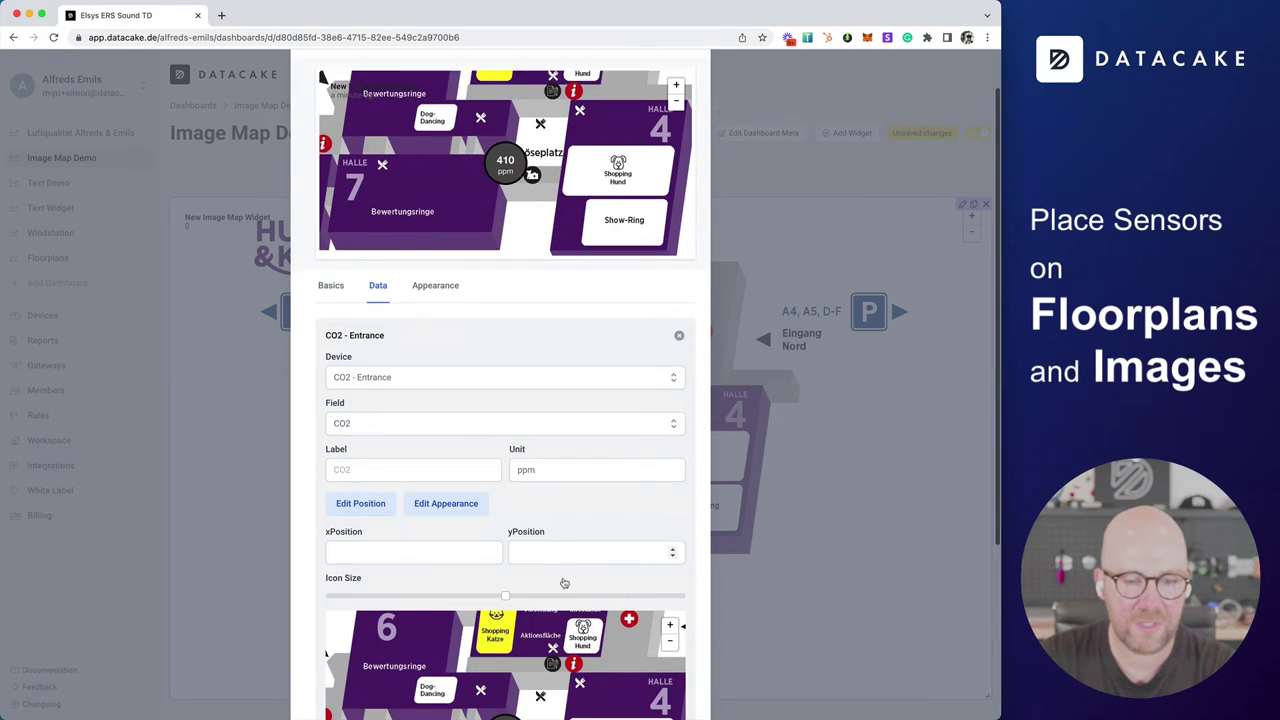
{"action": "left_click_drag", "start_coordinate": [513, 487], "coordinate": [480, 487]}
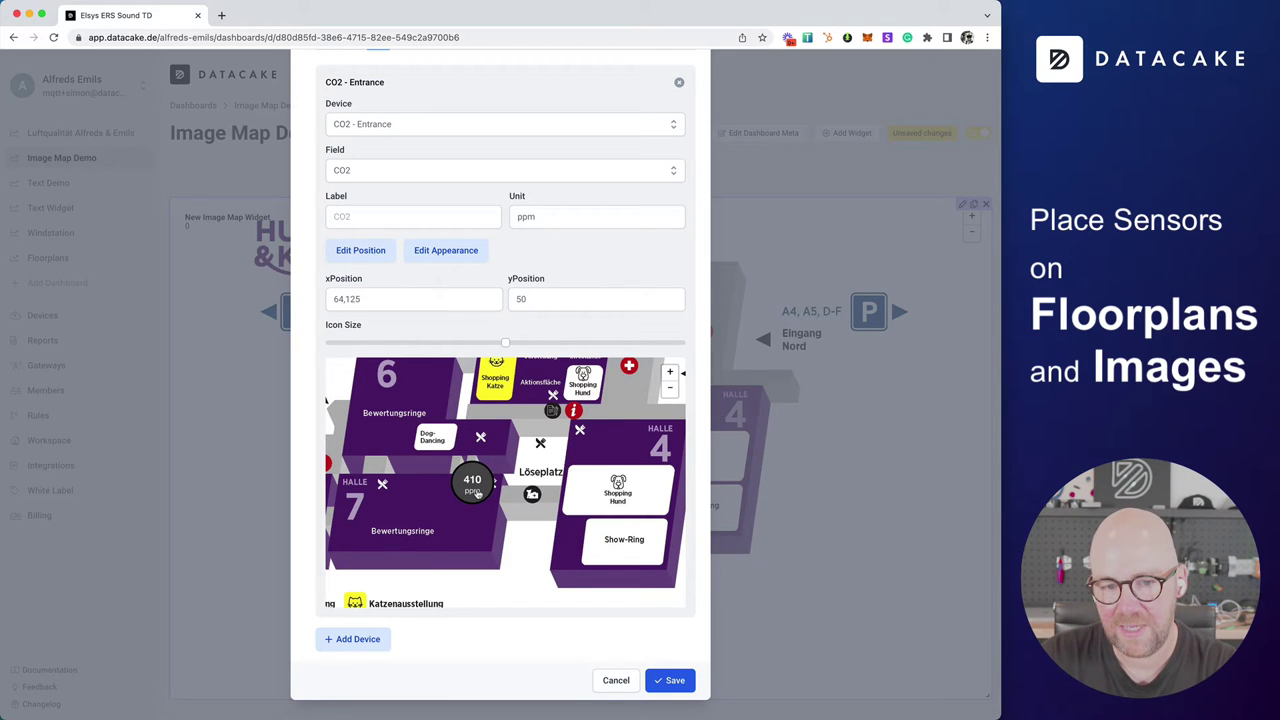
{"action": "mouse_move", "coordinate": [477, 494]}
{"action": "left_mouse_down"}
{"action": "mouse_move", "coordinate": [601, 578]}
{"action": "mouse_move", "coordinate": [405, 511]}
{"action": "mouse_move", "coordinate": [638, 491]}
{"action": "mouse_move", "coordinate": [416, 521]}
{"action": "mouse_move", "coordinate": [437, 498]}
{"action": "mouse_move", "coordinate": [425, 525]}
{"action": "left_mouse_up"}
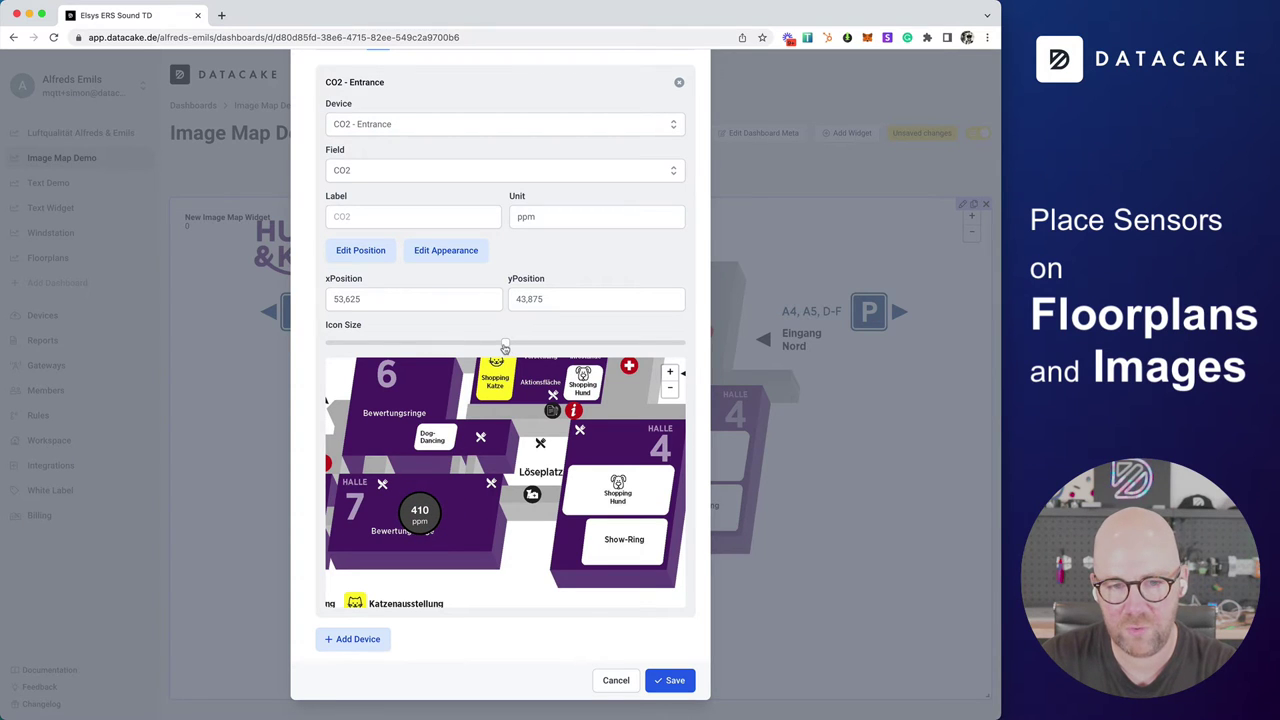
{"action": "mouse_move", "coordinate": [505, 346]}
{"action": "left_mouse_down"}
{"action": "mouse_move", "coordinate": [694, 343]}
{"action": "mouse_move", "coordinate": [337, 356]}
{"action": "mouse_move", "coordinate": [703, 342]}
{"action": "left_mouse_up"}
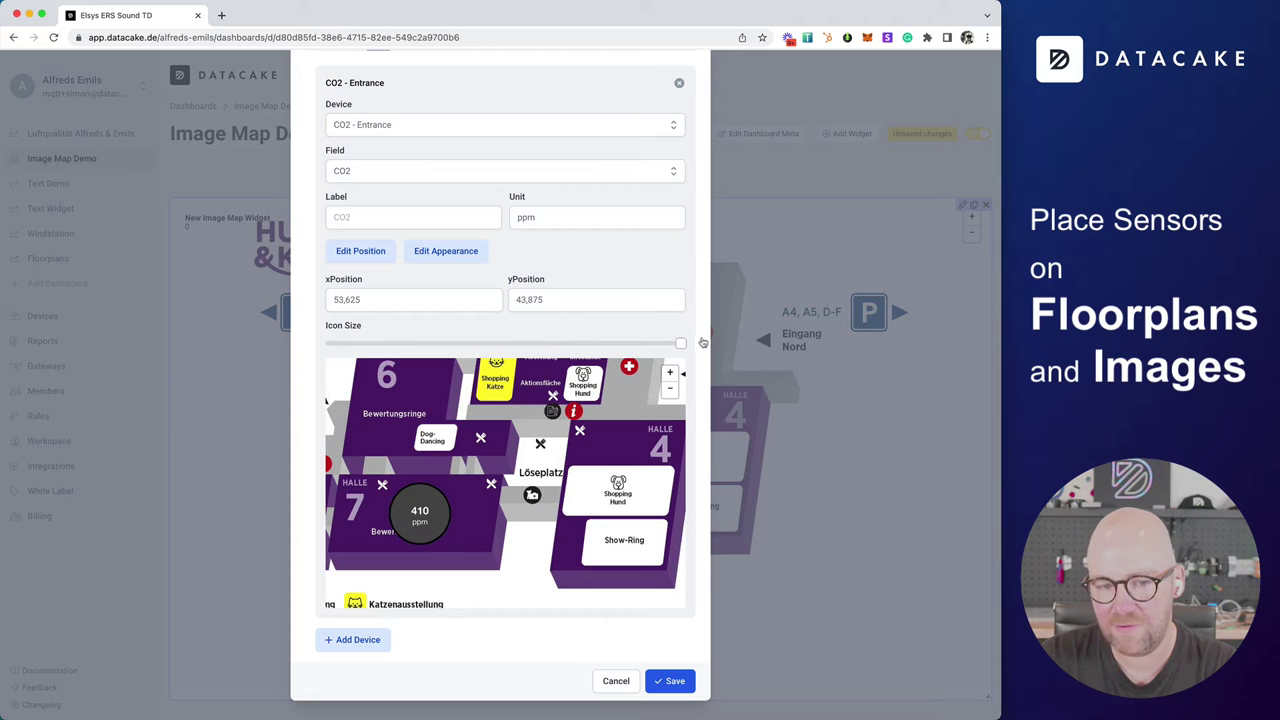
Step: Enable state-based marker color for the CO2 - Entrance device and add two value and color rows
{"action": "left_click", "coordinate": [437, 253]}
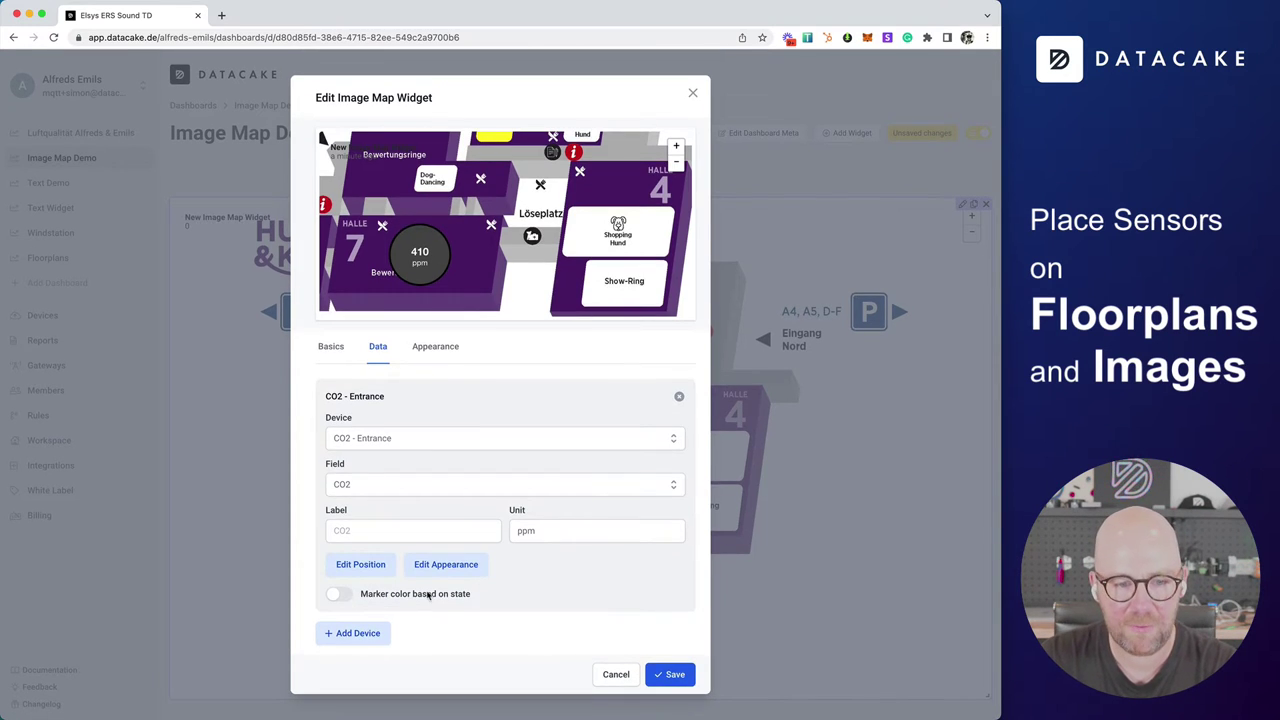
{"action": "left_click", "coordinate": [339, 595]}
{"action": "scroll", "coordinate": [520, 600], "scroll_direction": "down", "scroll_amount": 1}
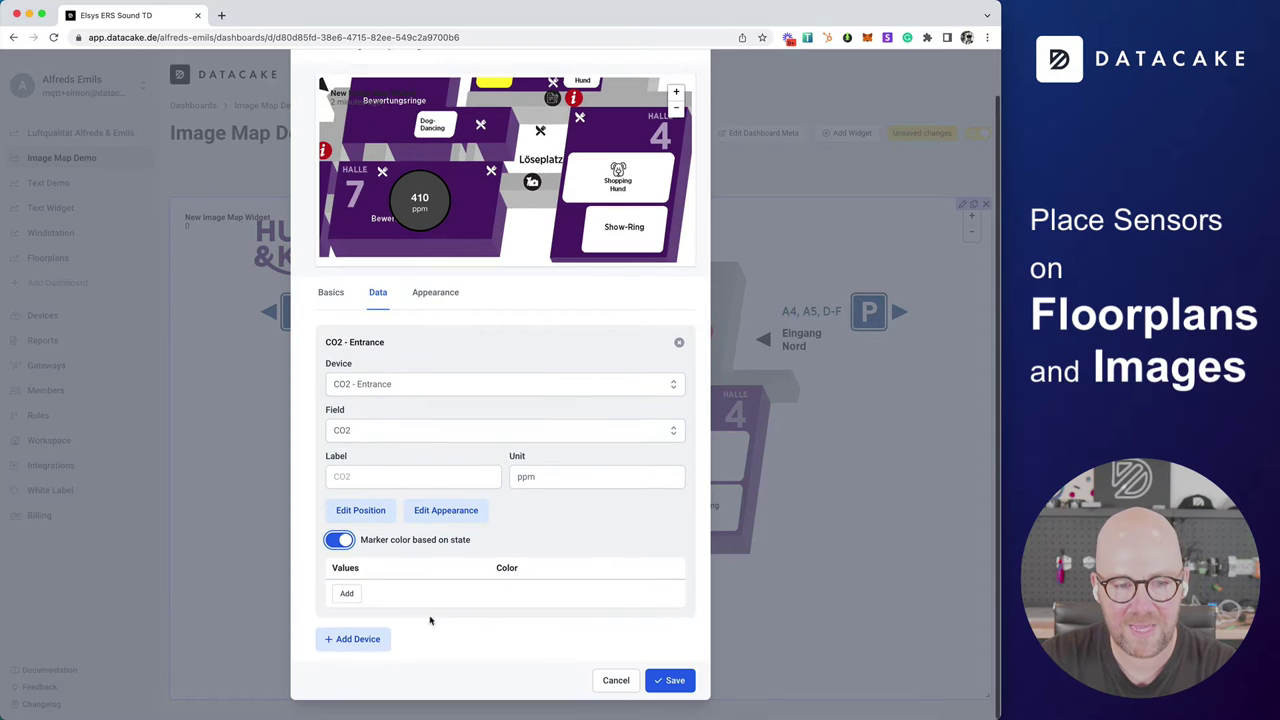
{"action": "left_click", "coordinate": [343, 592]}
{"action": "left_click", "coordinate": [347, 628]}
Step: Set the marker color thresholds to 400 for green and 800 for yellow, and save the widget
{"action": "left_click", "coordinate": [372, 598]}
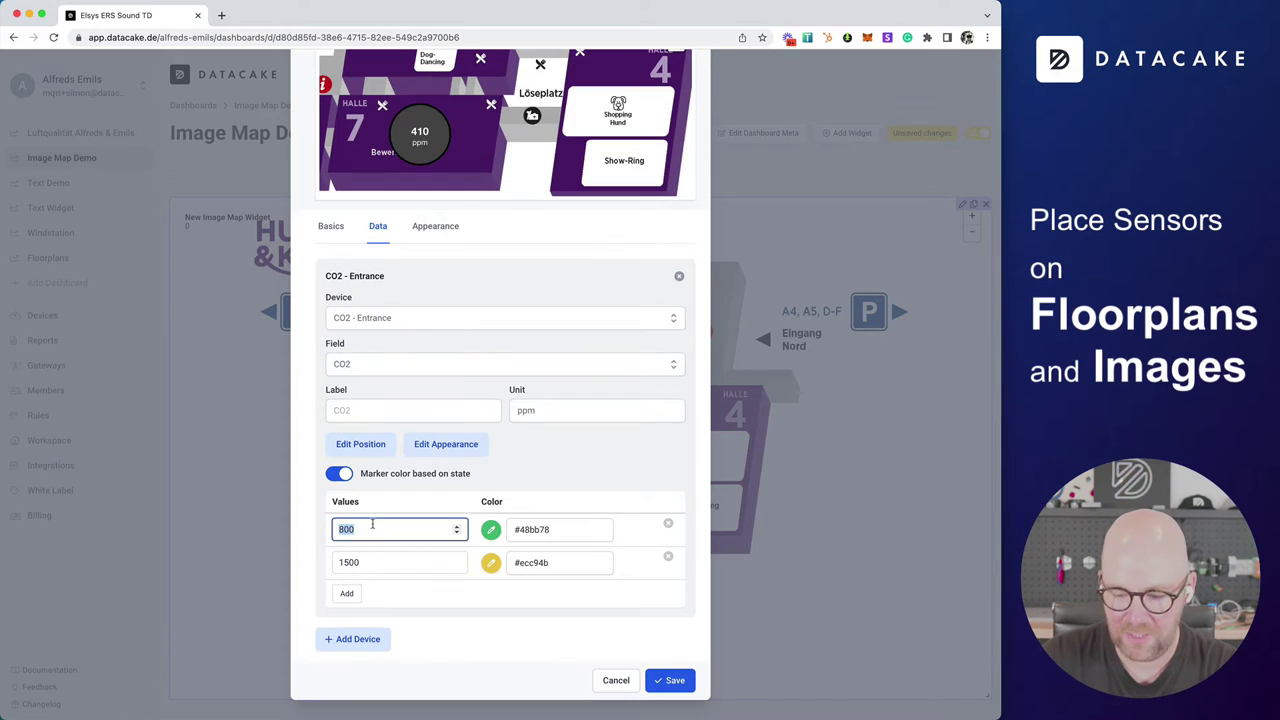
{"action": "type", "text": "400"}
{"action": "left_click", "coordinate": [380, 561]}
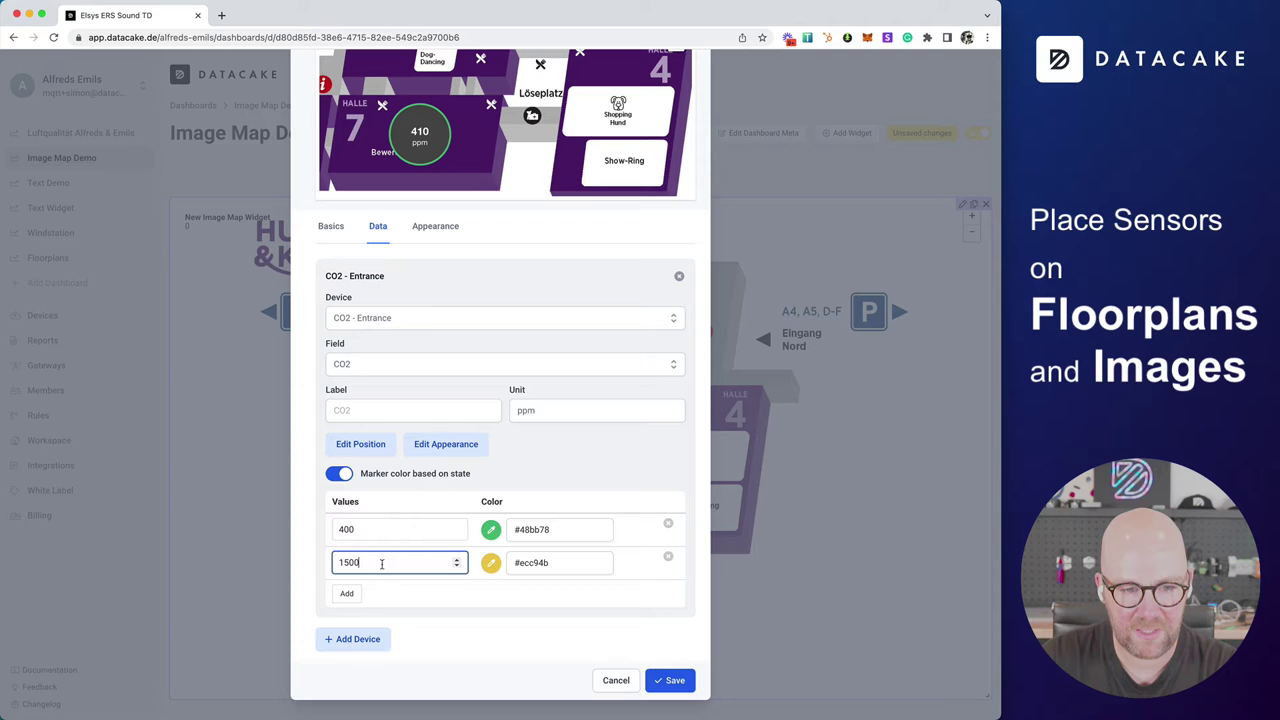
{"action": "double_click", "coordinate": [380, 561]}
{"action": "type", "text": "800"}
{"action": "left_click", "coordinate": [450, 620]}
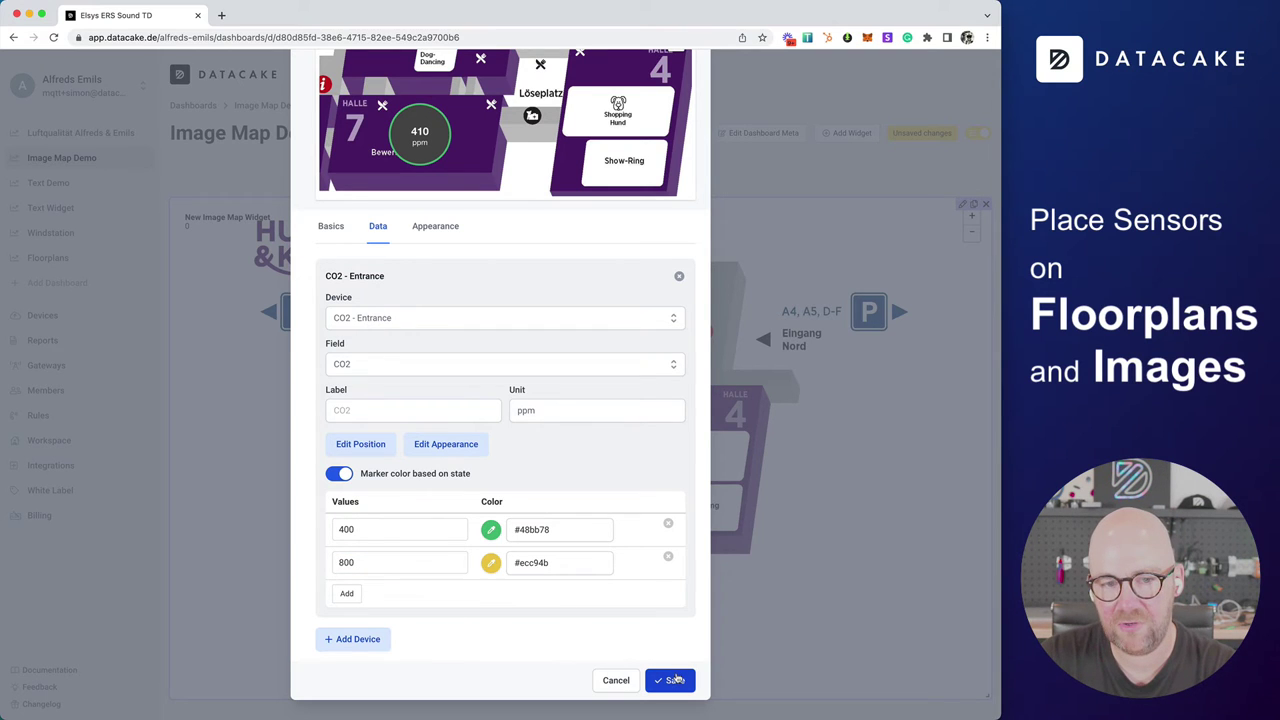
{"action": "left_click", "coordinate": [675, 679]}
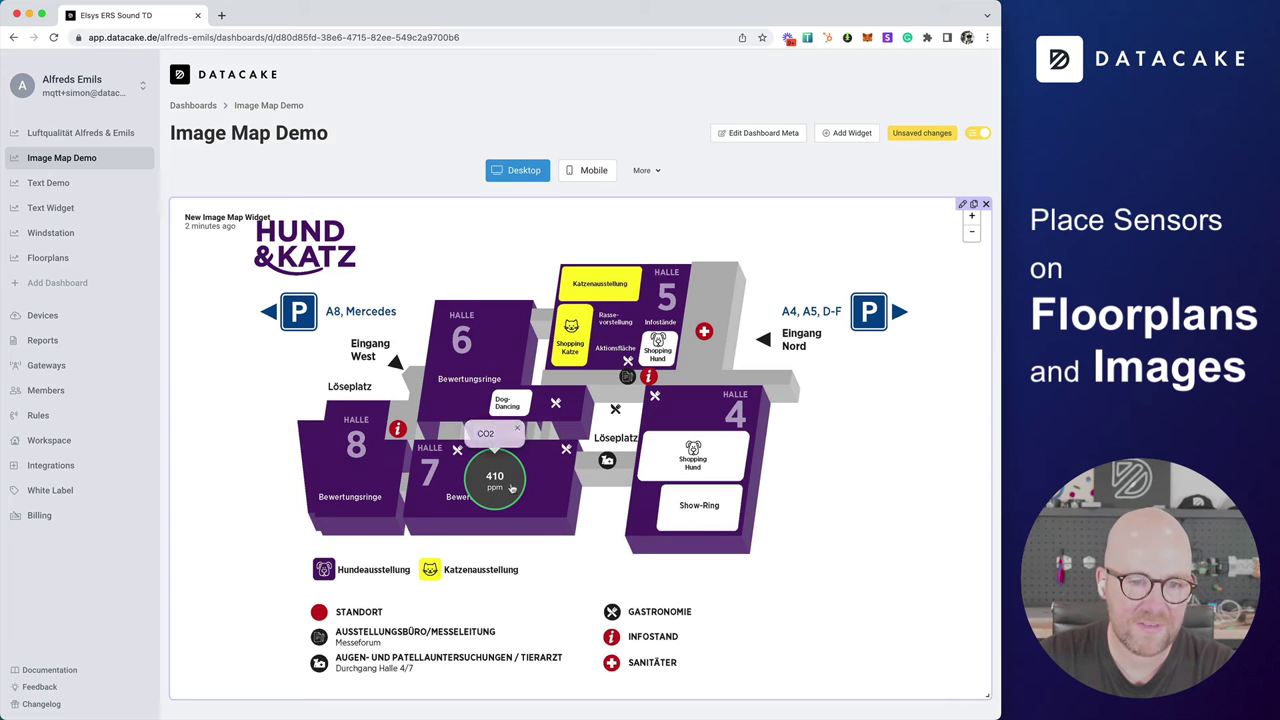
Step: Add a second device to the image map widget and select CO2 - Large Room for it
{"action": "mouse_move", "coordinate": [513, 490]}
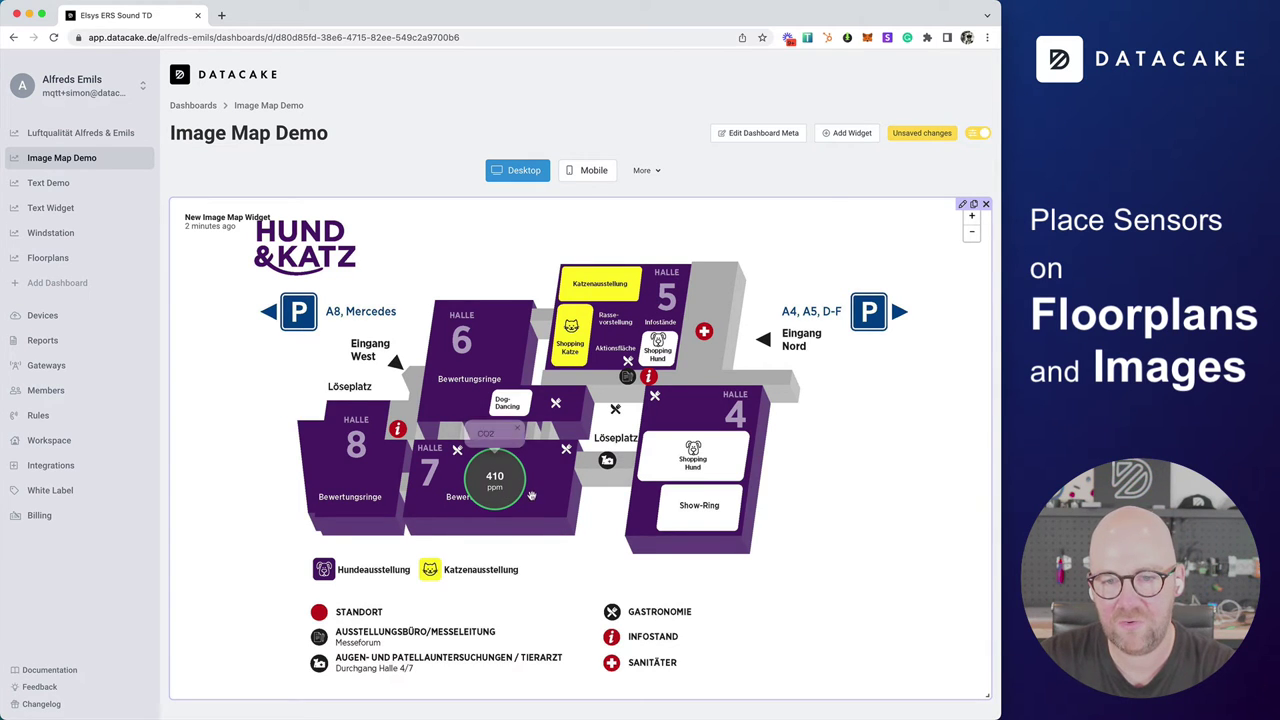
{"action": "left_click", "coordinate": [963, 204]}
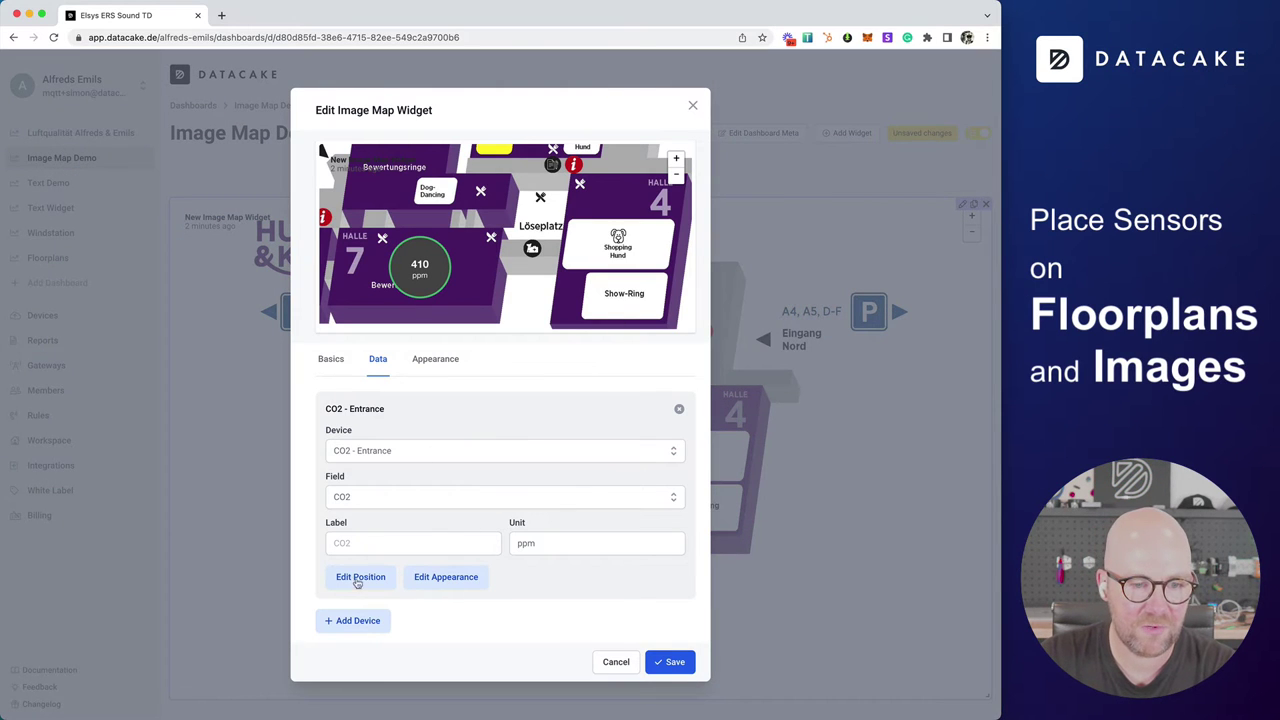
{"action": "left_click", "coordinate": [352, 624]}
{"action": "scroll", "coordinate": [497, 600], "scroll_direction": "down", "scroll_amount": 3}
{"action": "left_click", "coordinate": [410, 470]}
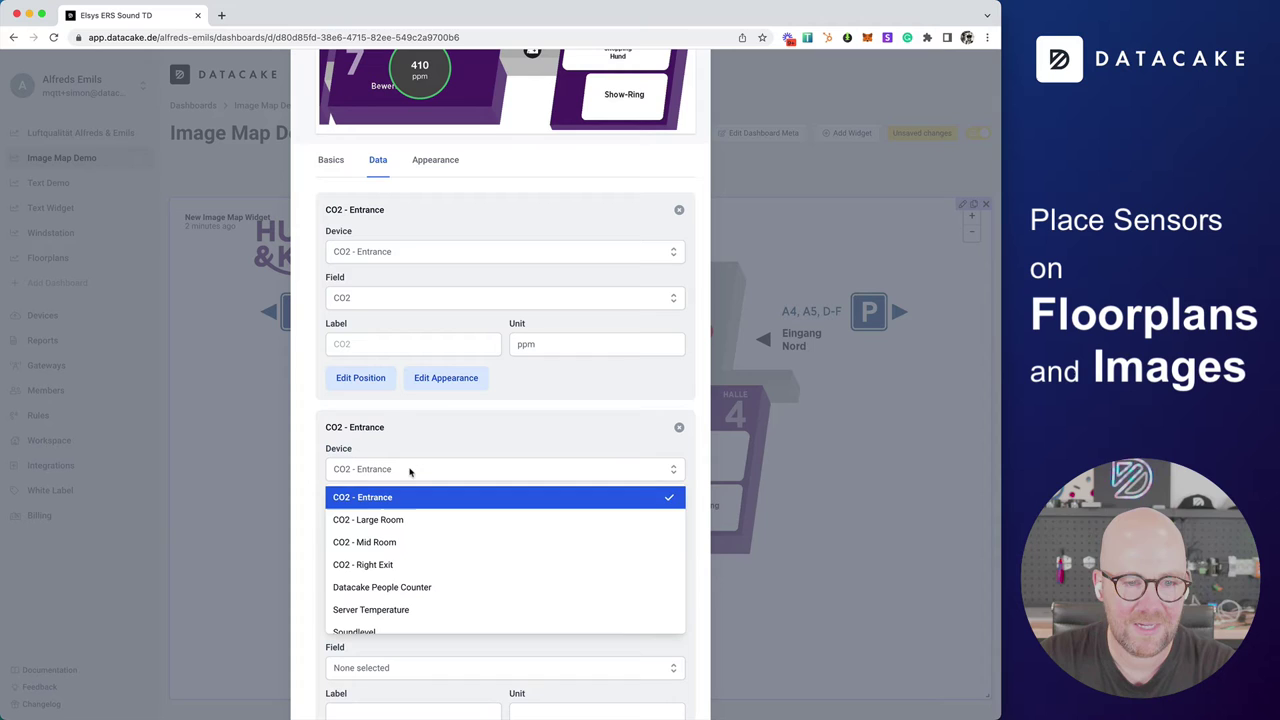
{"action": "left_click", "coordinate": [398, 520]}
Step: Show the CO2 field for the CO2 - Large Room device with the unit ppm
{"action": "left_click", "coordinate": [398, 516]}
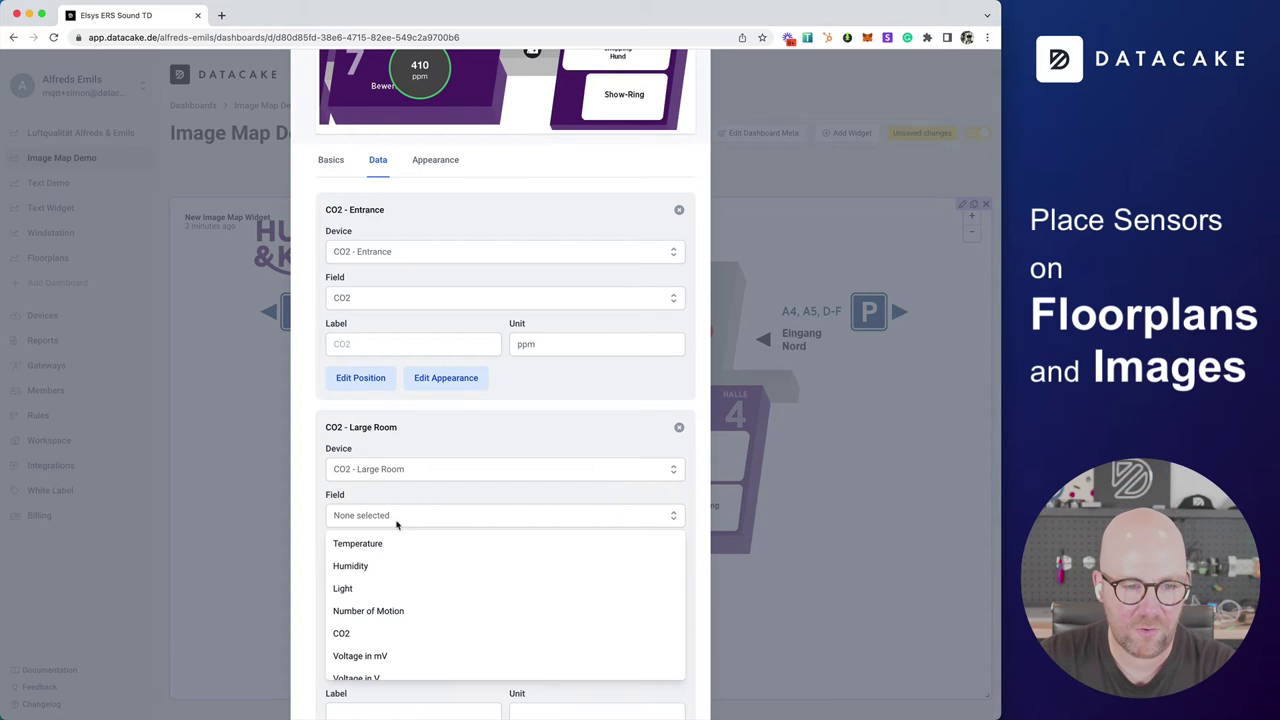
{"action": "left_click", "coordinate": [370, 632]}
{"action": "left_click", "coordinate": [557, 562]}
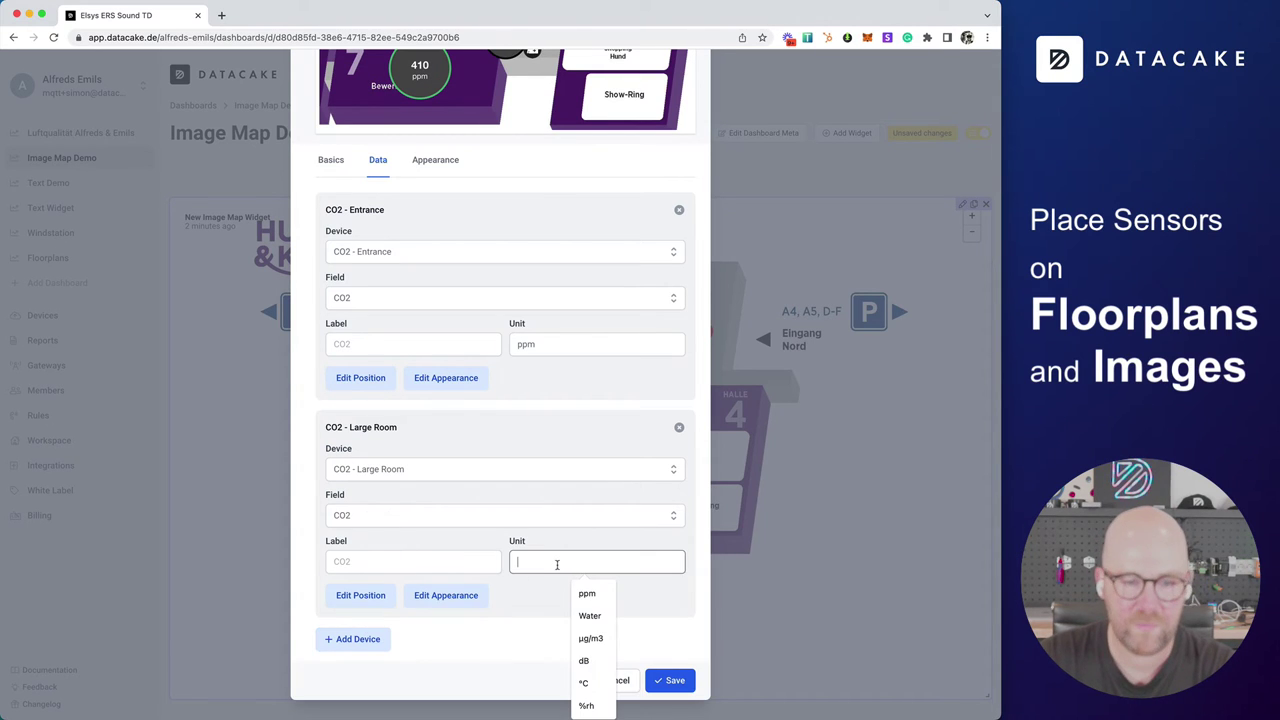
{"action": "type", "text": "ppm"}
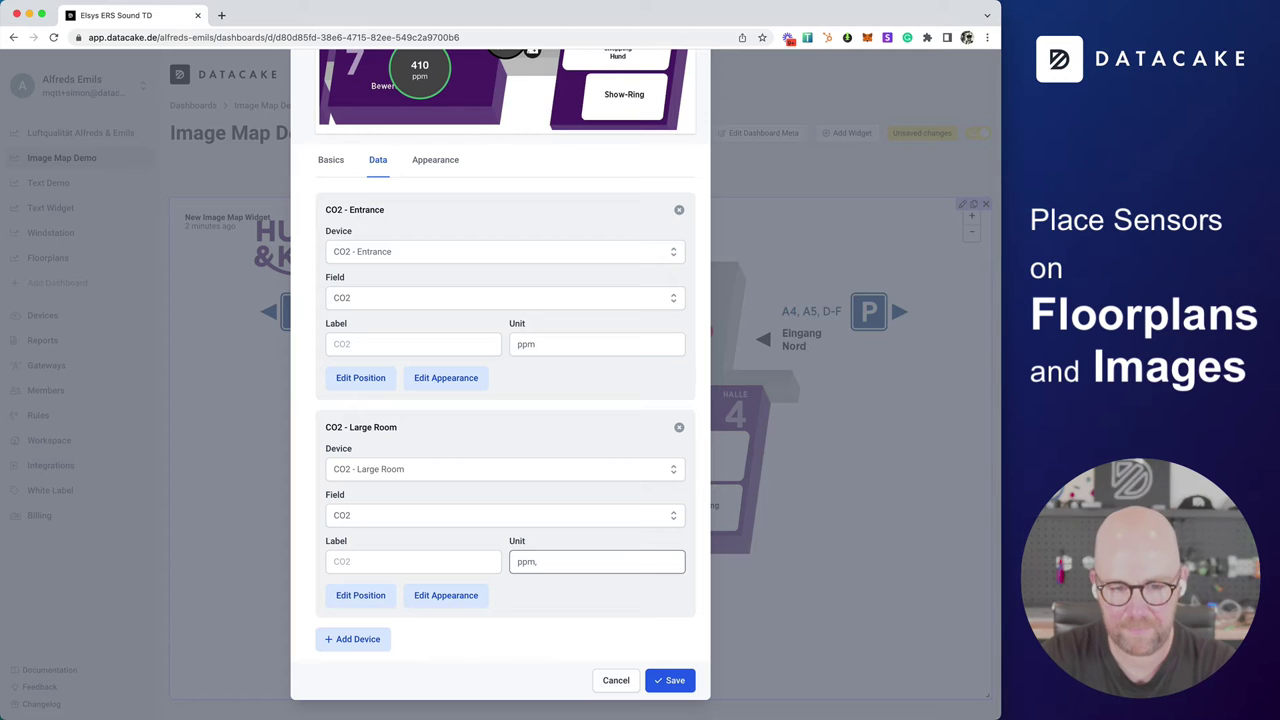
Step: Move the CO2 - Large Room marker onto Halle 4 at about x 94.625, y 46 and enlarge its icon to the maximum size
{"action": "left_click", "coordinate": [354, 597]}
{"action": "scroll", "coordinate": [506, 486], "scroll_direction": "down", "scroll_amount": 4}
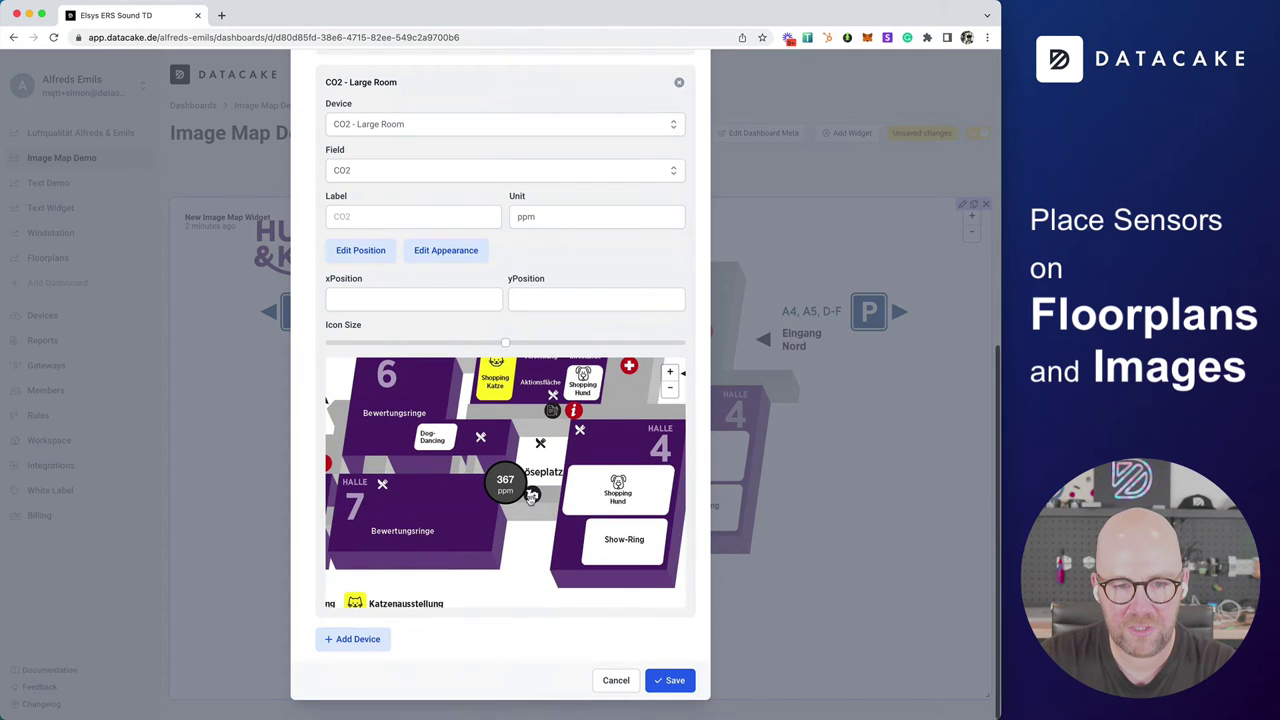
{"action": "scroll", "coordinate": [522, 490], "scroll_direction": "down", "scroll_amount": 2}
{"action": "left_click_drag", "start_coordinate": [522, 490], "coordinate": [561, 482]}
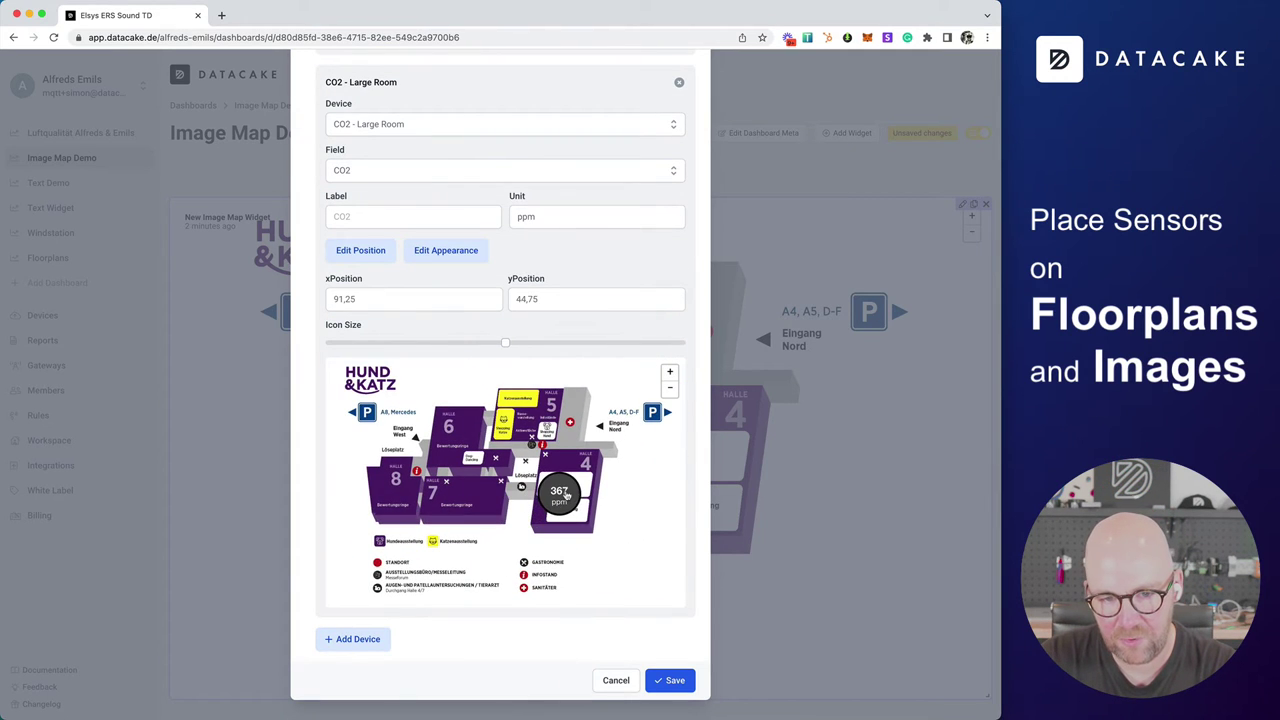
{"action": "scroll", "coordinate": [561, 482], "scroll_direction": "up", "scroll_amount": 3}
{"action": "scroll", "coordinate": [572, 487], "scroll_direction": "up", "scroll_amount": 3}
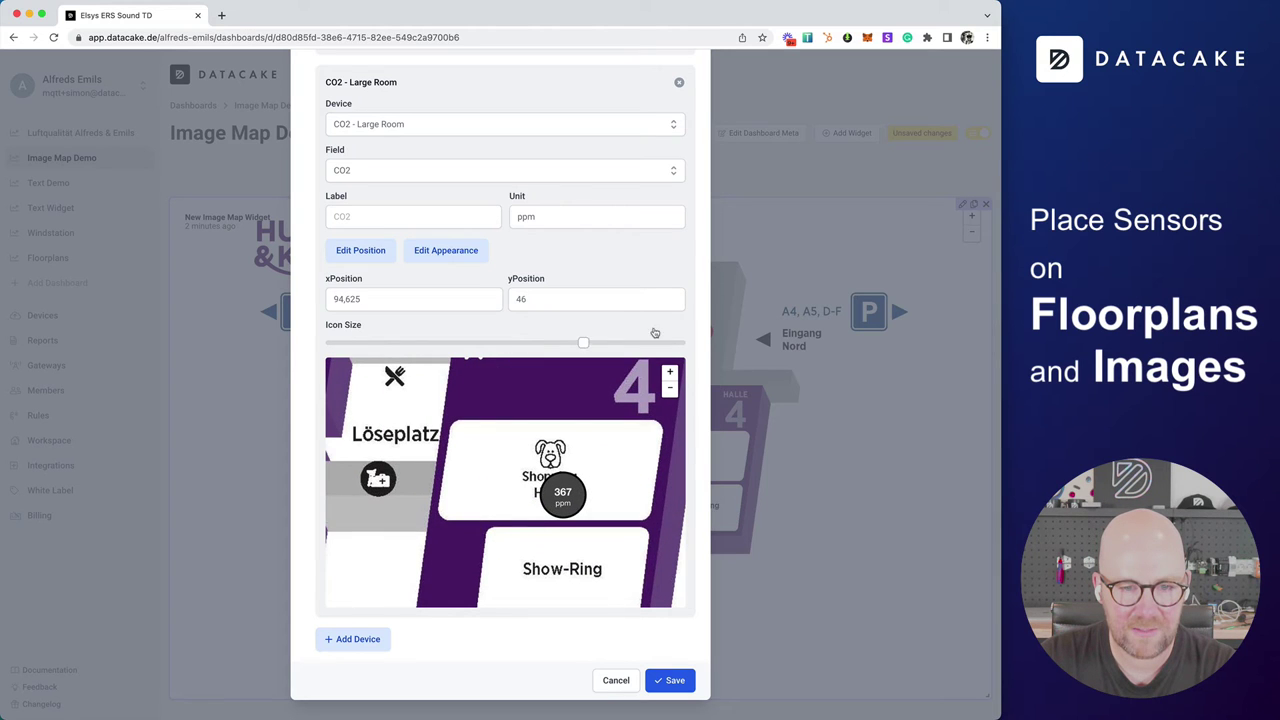
{"action": "scroll", "coordinate": [476, 490], "scroll_direction": "down", "scroll_amount": 3}
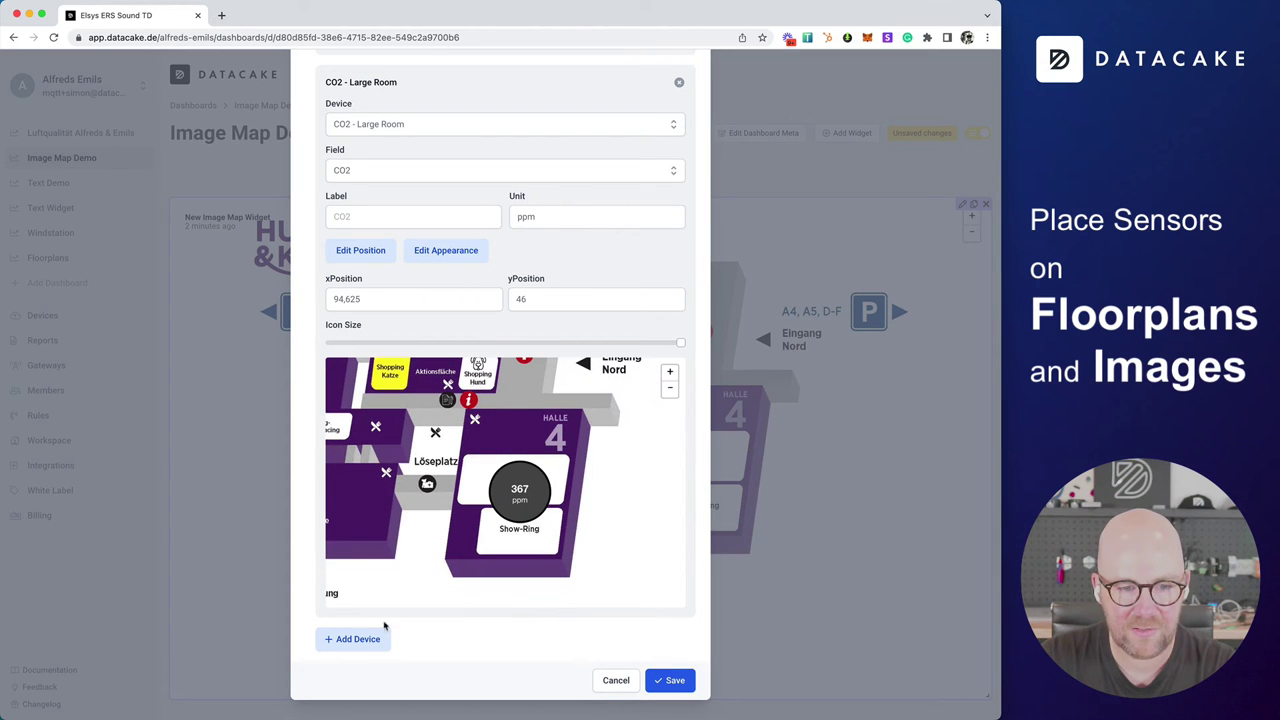
Step: Enable state-based marker color for CO2 - Large Room and add two rows with the values 400 and 800
{"action": "left_click", "coordinate": [455, 260]}
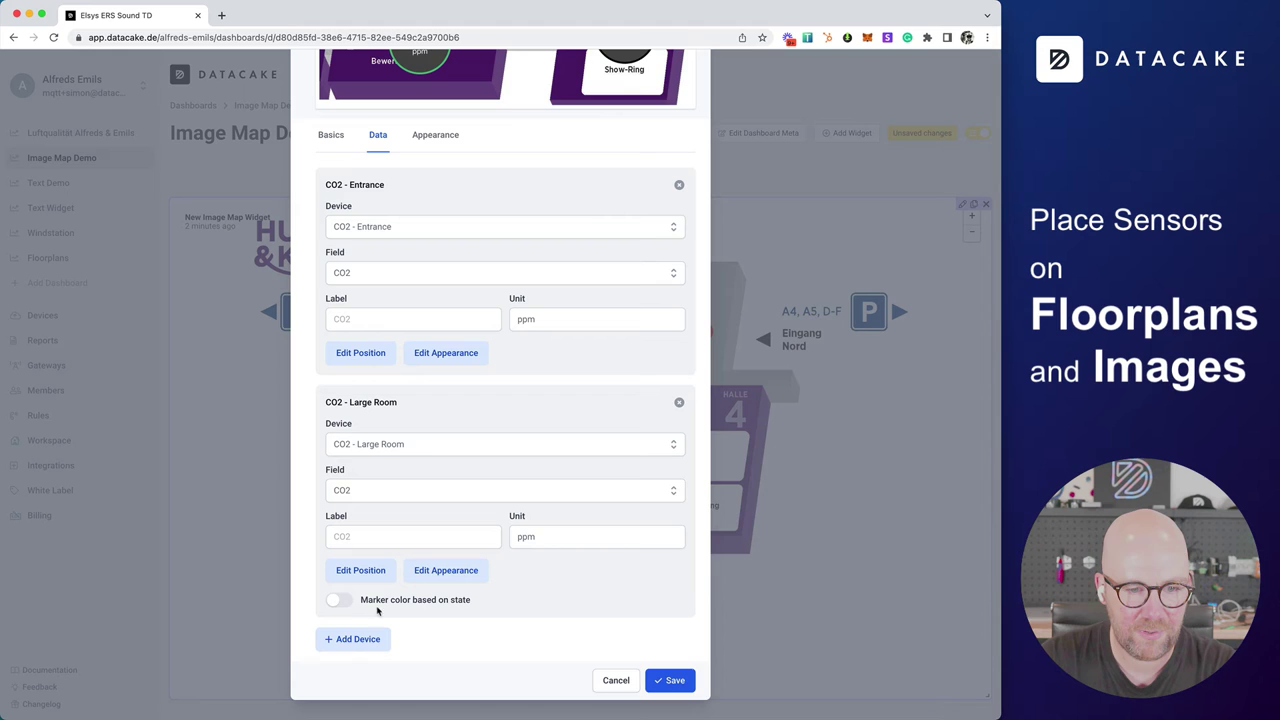
{"action": "left_click", "coordinate": [340, 600]}
{"action": "left_click", "coordinate": [346, 592]}
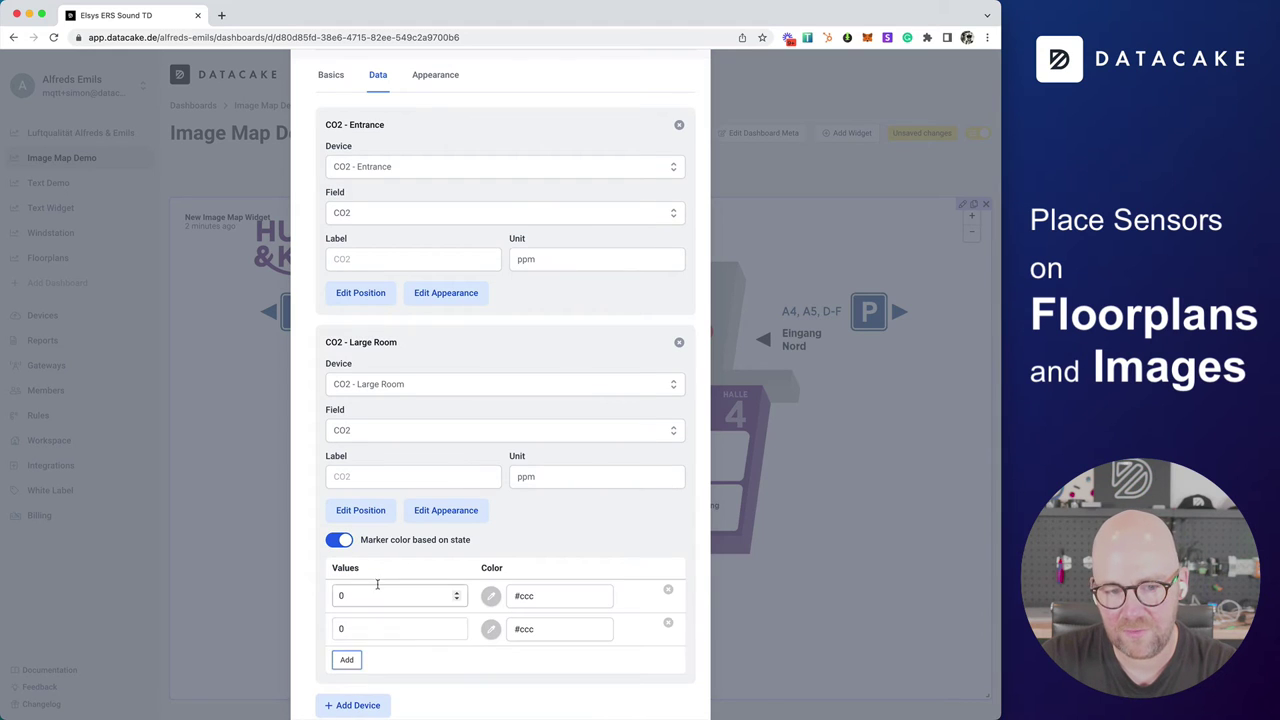
{"action": "left_click", "coordinate": [377, 590]}
{"action": "type", "text": "400"}
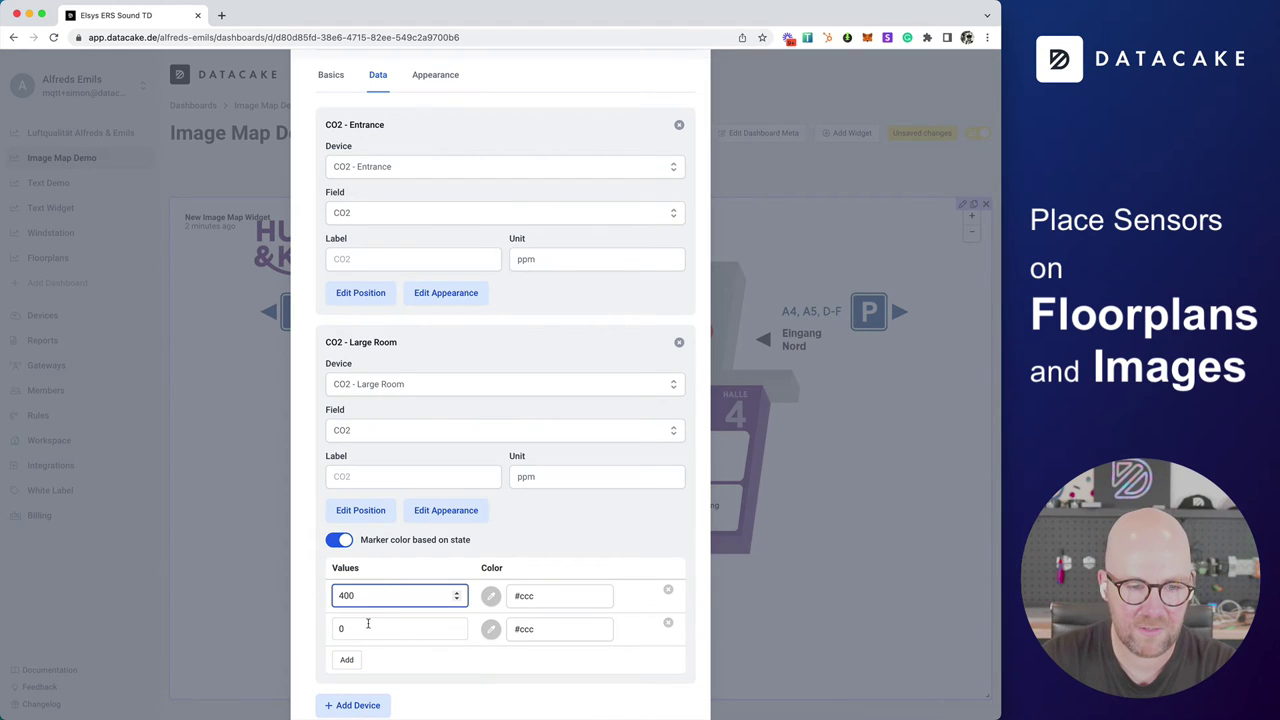
{"action": "left_click", "coordinate": [366, 628]}
{"action": "key", "text": "BackSpace"}
{"action": "type", "text": "80"}
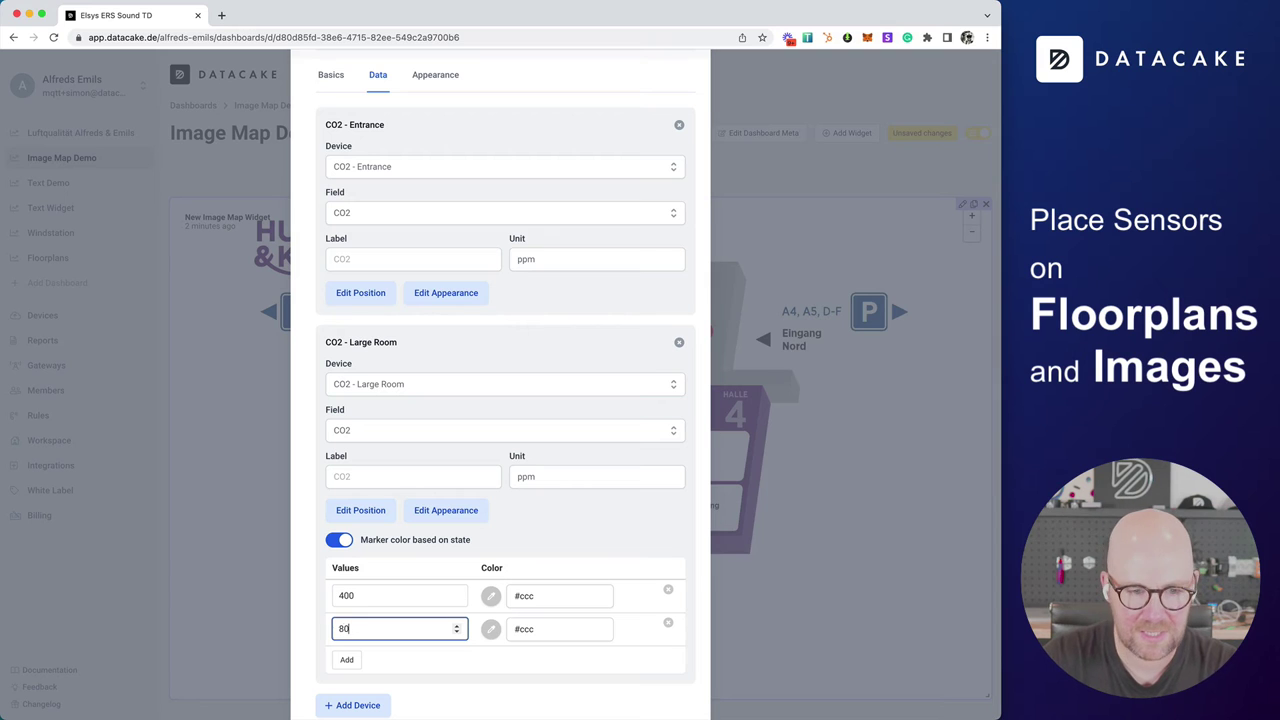
{"action": "type", "text": "0"}
Step: Color the 400 threshold green (#48bb78) and the 800 threshold orange (#ed8936), and save the widget
{"action": "left_click", "coordinate": [491, 628]}
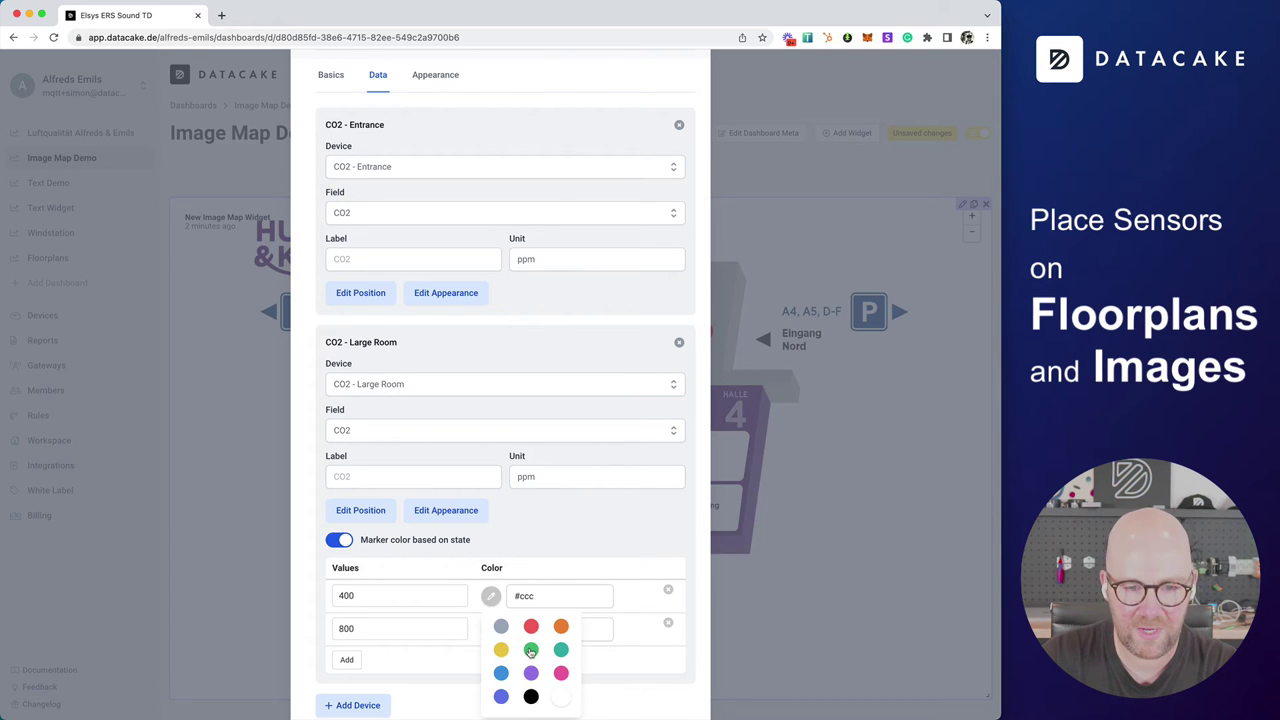
{"action": "left_click", "coordinate": [531, 651]}
{"action": "left_click", "coordinate": [491, 628]}
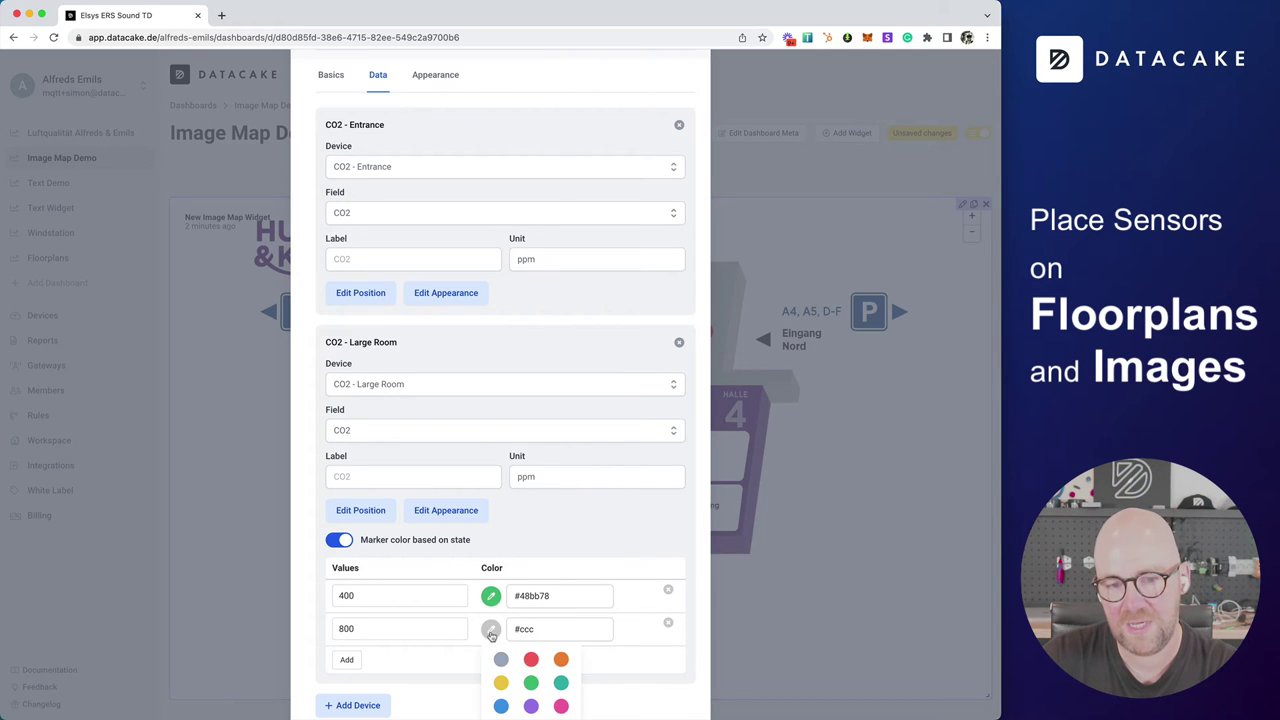
{"action": "left_click", "coordinate": [562, 660]}
{"action": "scroll", "coordinate": [560, 663], "scroll_direction": "down", "scroll_amount": 2}
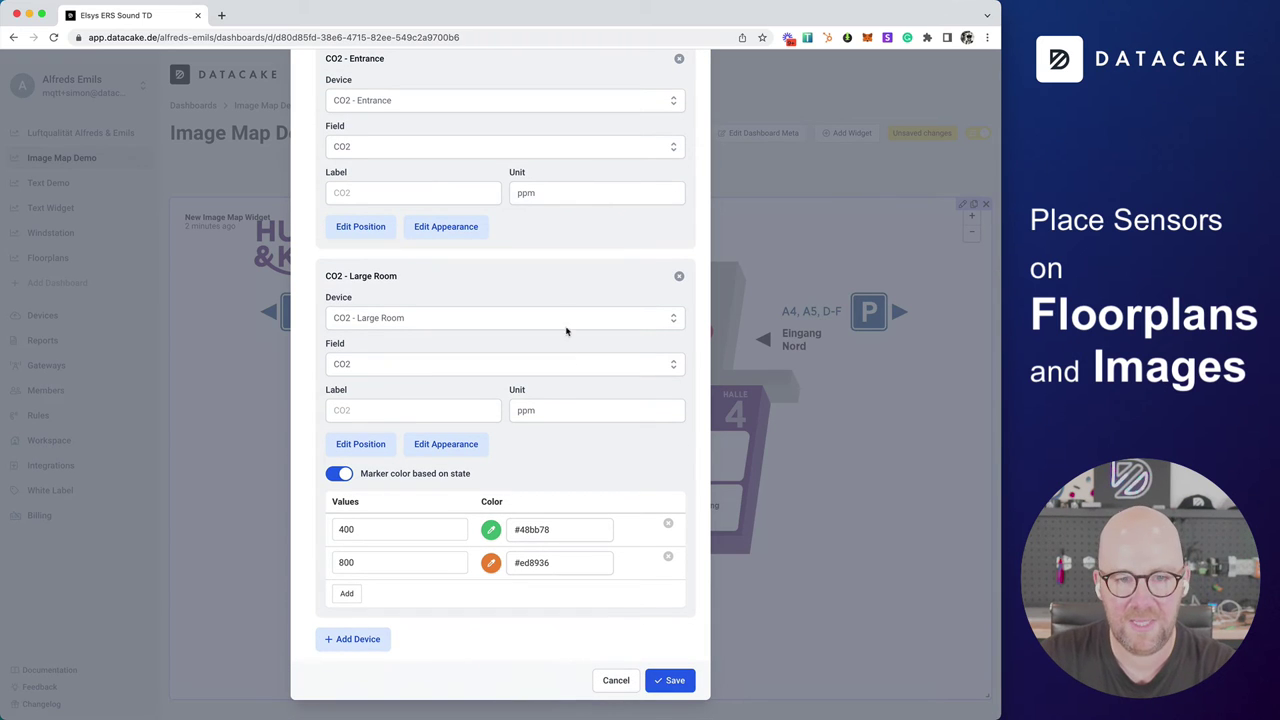
{"action": "left_click", "coordinate": [672, 680]}
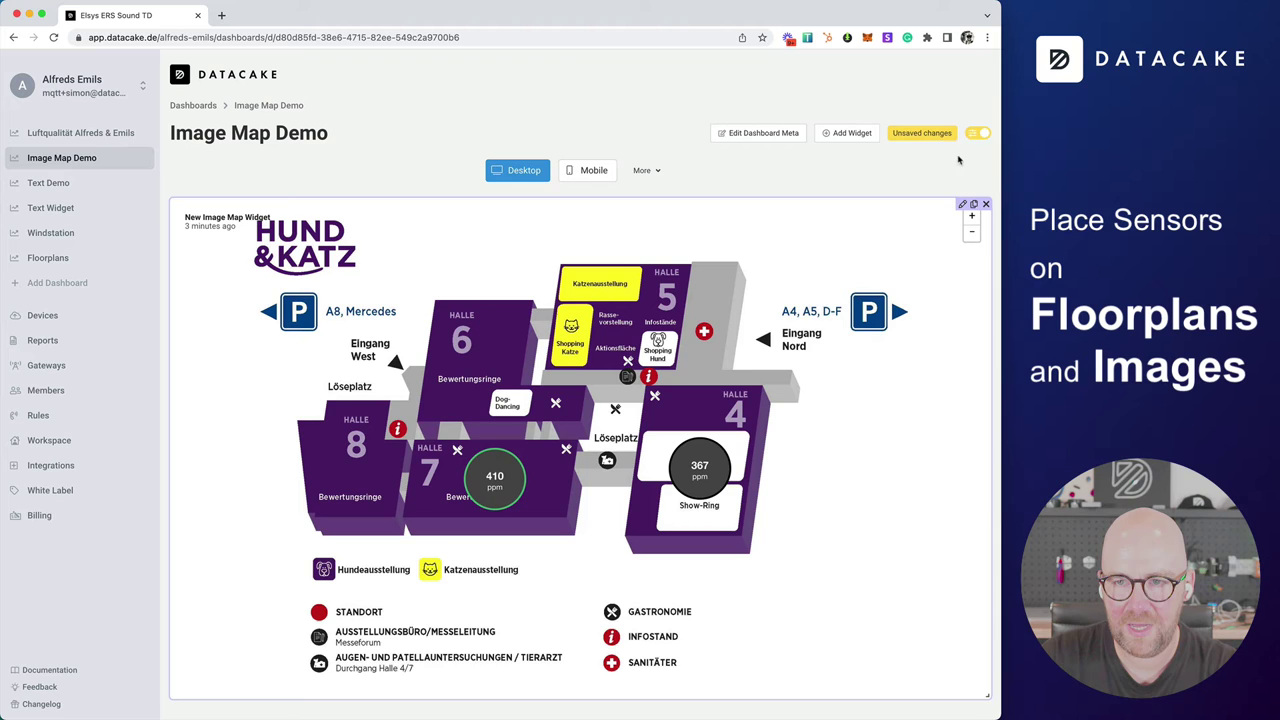
Step: Save the dashboard, leave editing mode and check the labels of the Halle 7 and Halle 4 markers
{"action": "left_click", "coordinate": [978, 133]}
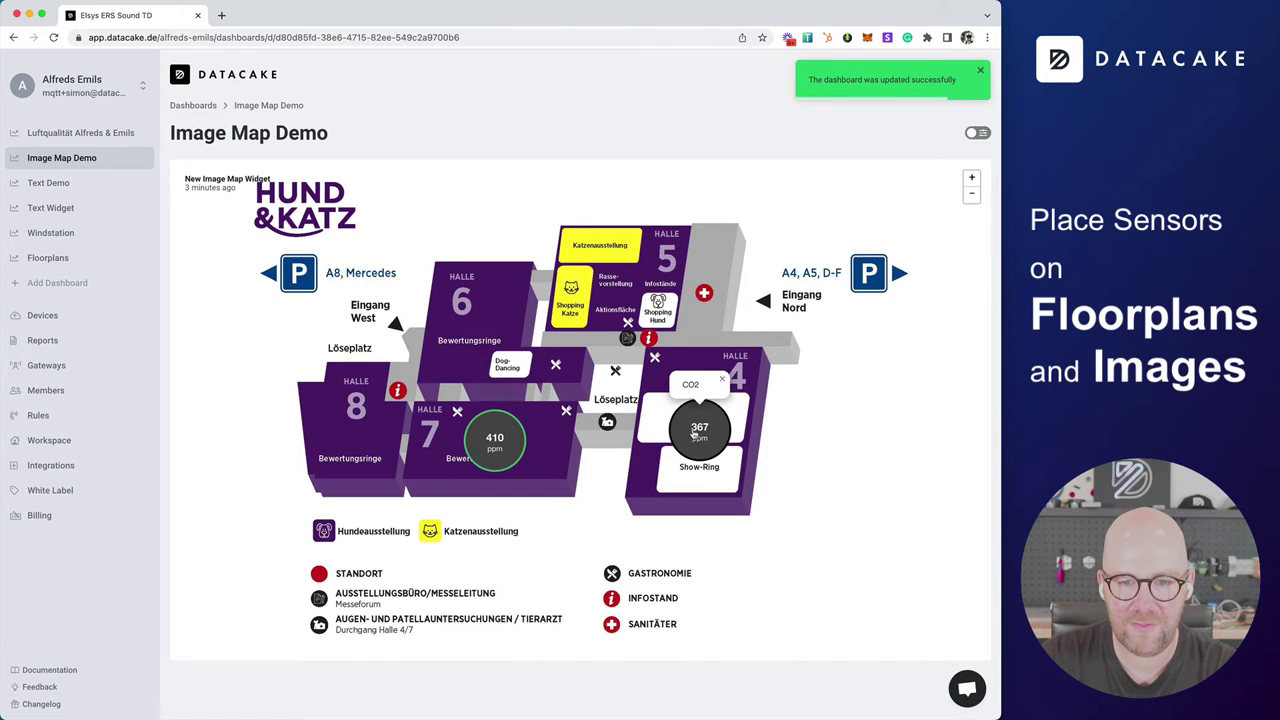
{"action": "left_click", "coordinate": [494, 446]}
{"action": "left_click", "coordinate": [687, 445]}
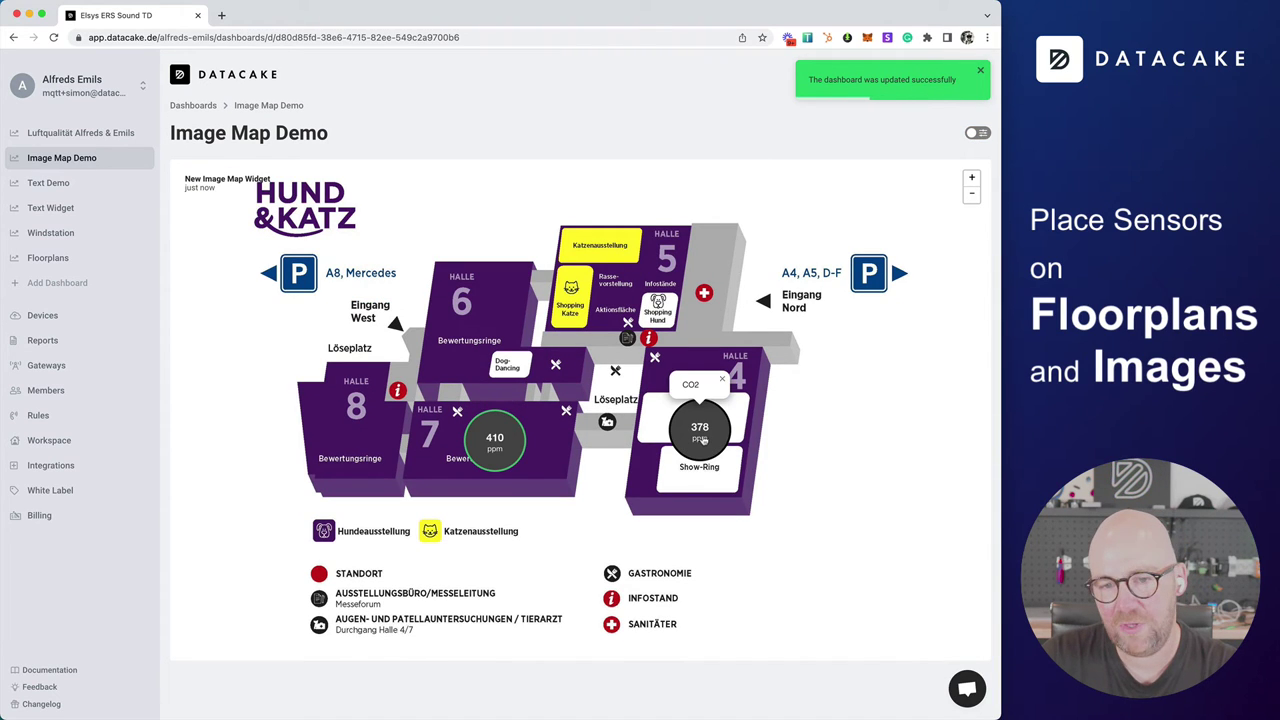
{"action": "left_click", "coordinate": [708, 452]}
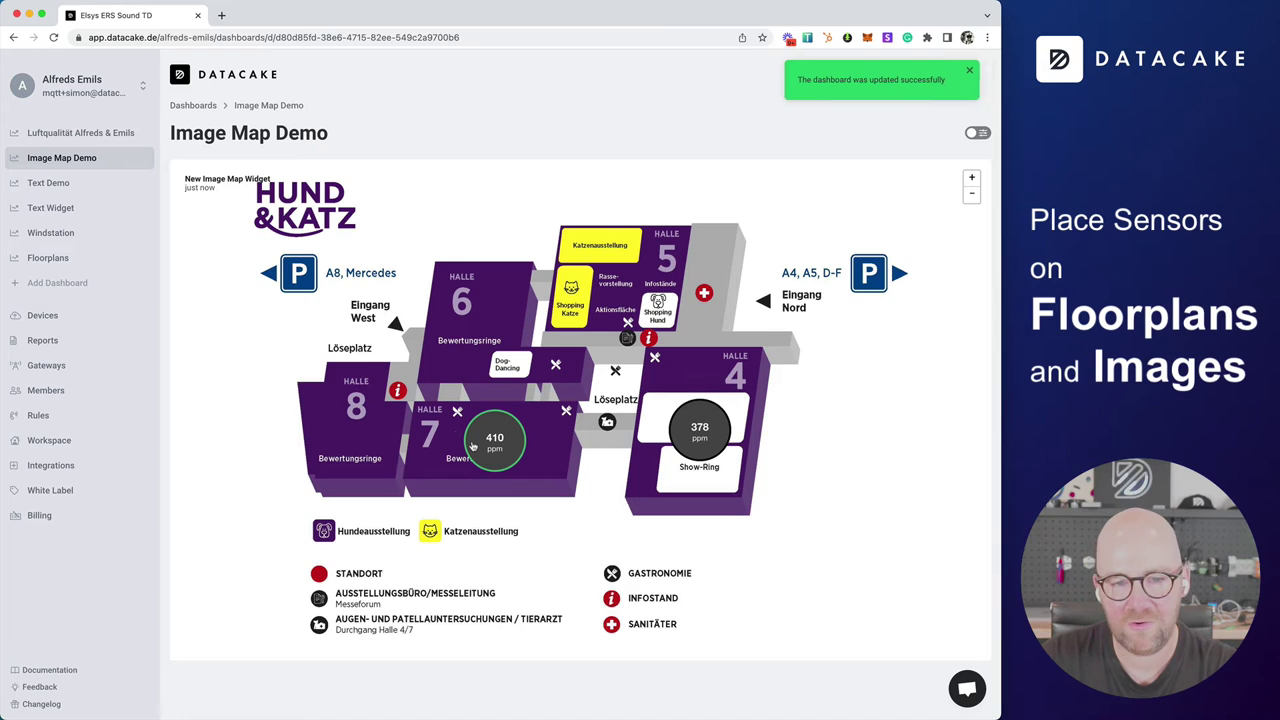
{"action": "left_click", "coordinate": [494, 440]}
{"action": "left_click", "coordinate": [690, 440]}
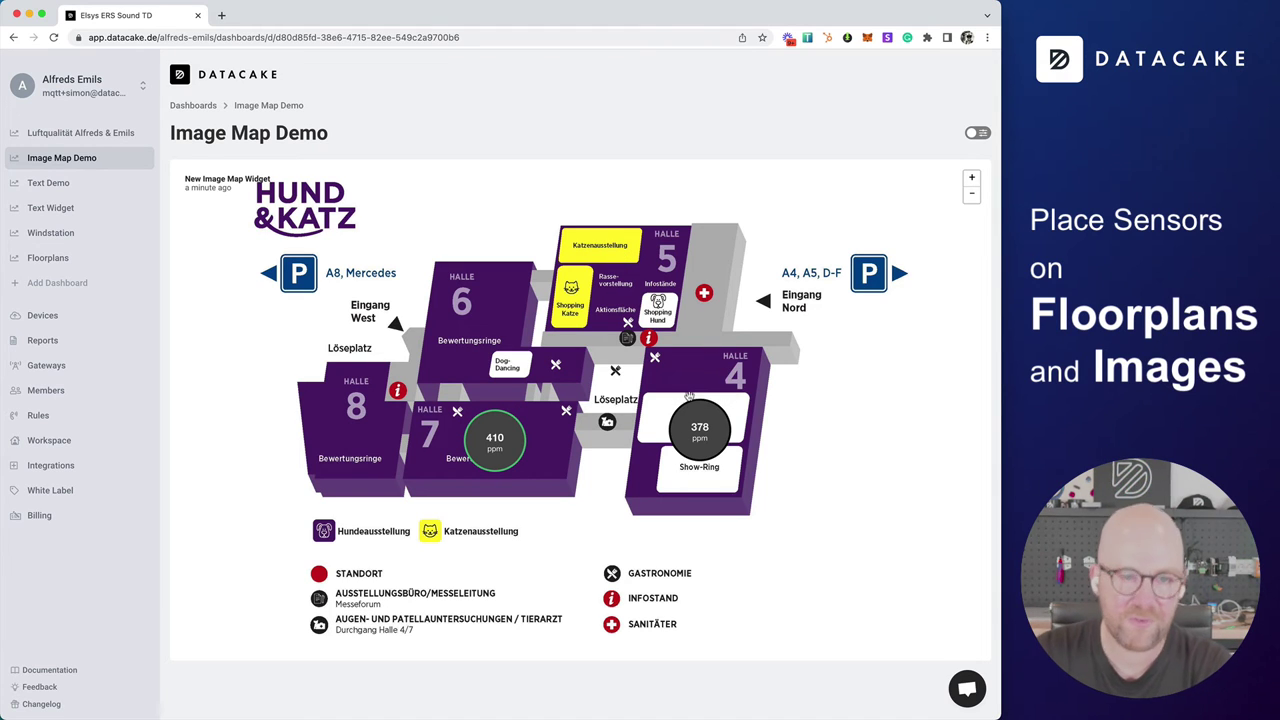
{"action": "mouse_move", "coordinate": [490, 442]}
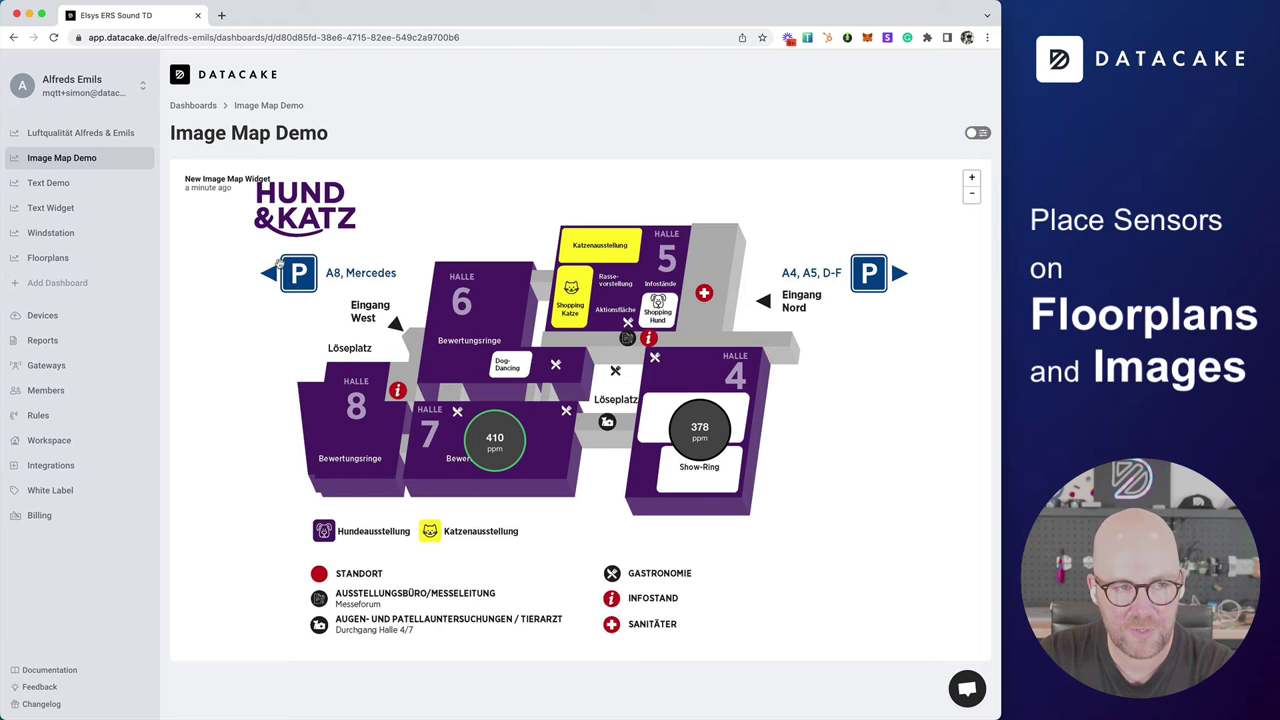
Step: Open the Floorplans dashboard and look over its tabs and the sensor markers on the floor plan
{"action": "left_click", "coordinate": [81, 259]}
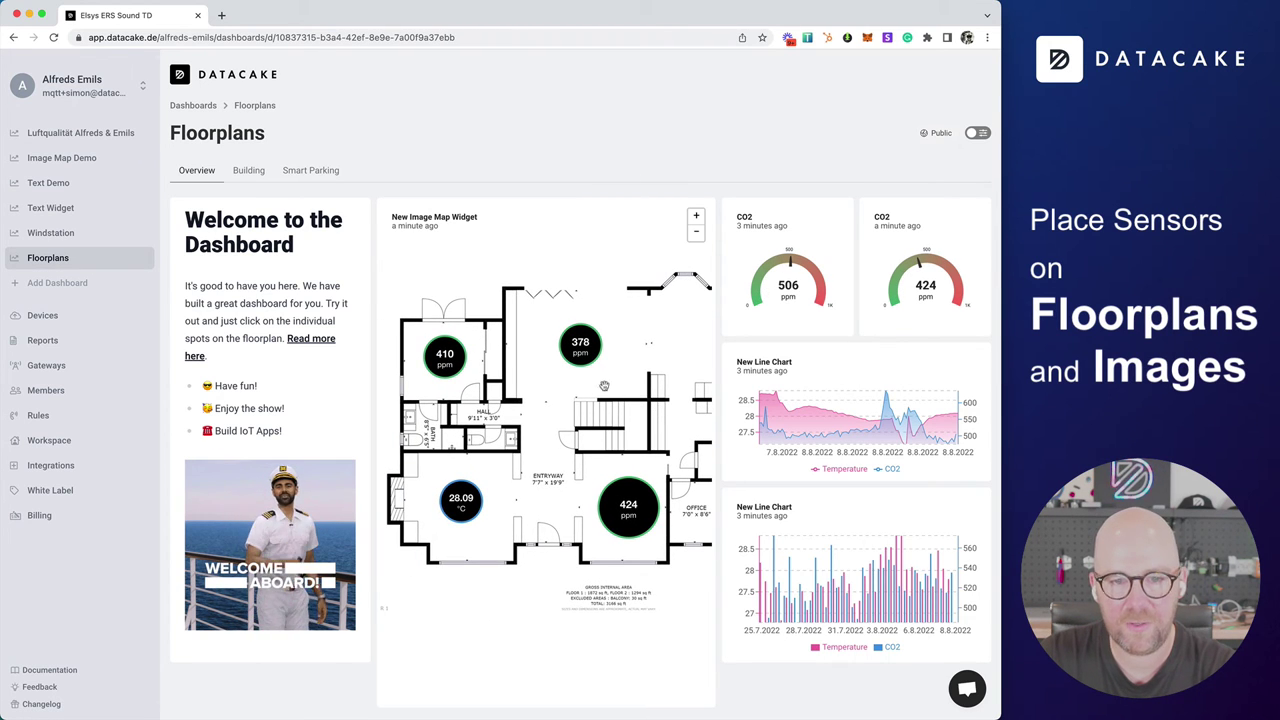
{"action": "left_click", "coordinate": [312, 172]}
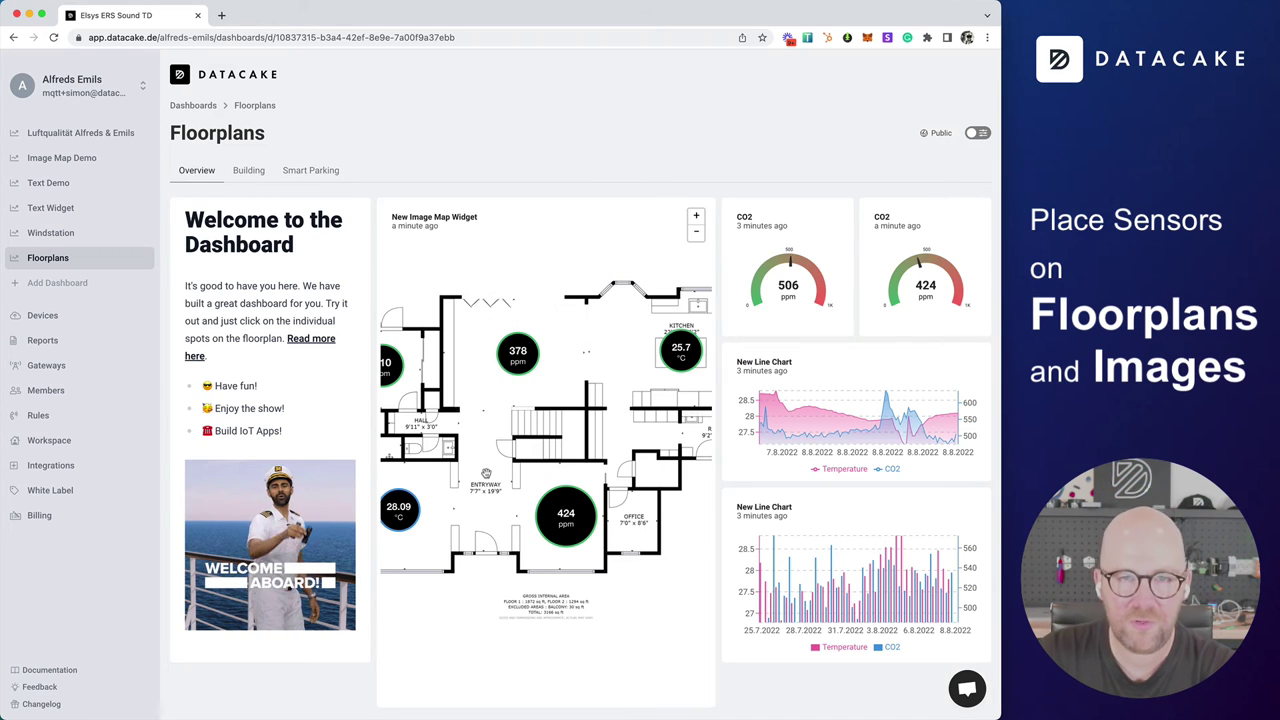
{"action": "left_click_drag", "start_coordinate": [485, 473], "coordinate": [563, 476]}
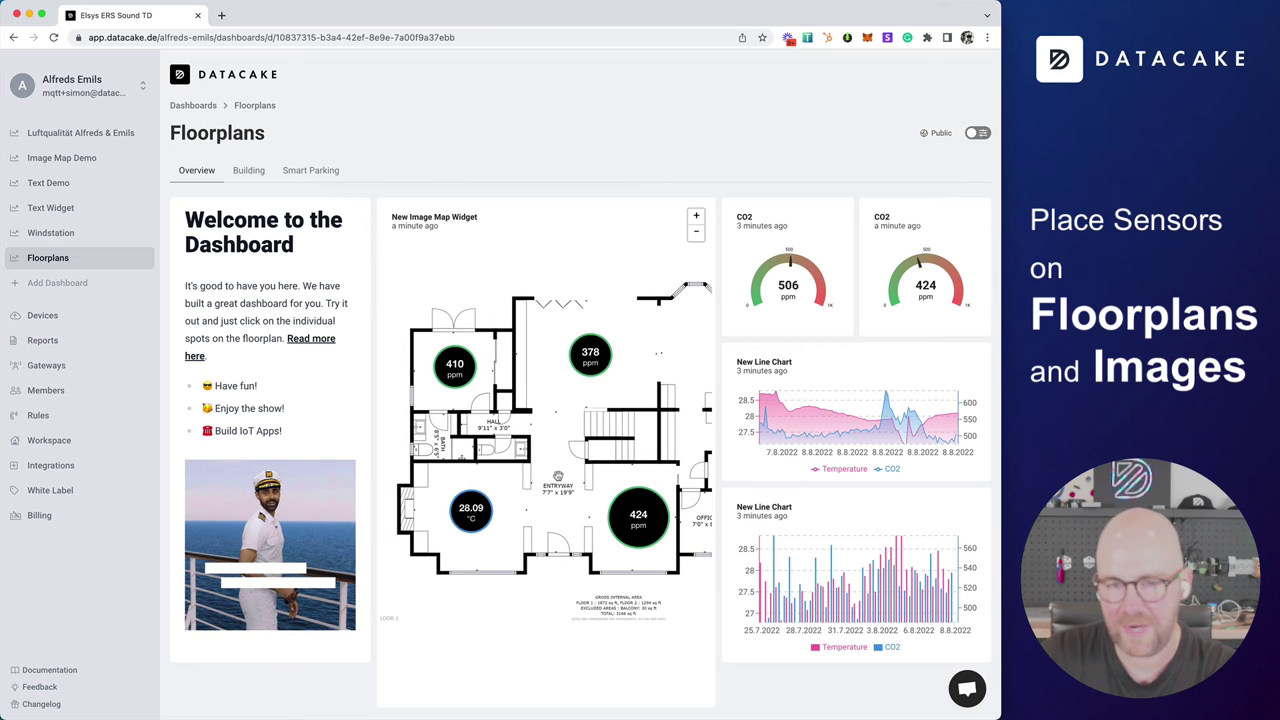
Step: Switch the Floorplans dashboard to editing mode and copy its Overview layout to the clipboard
{"action": "left_click", "coordinate": [977, 133]}
{"action": "left_click", "coordinate": [645, 170]}
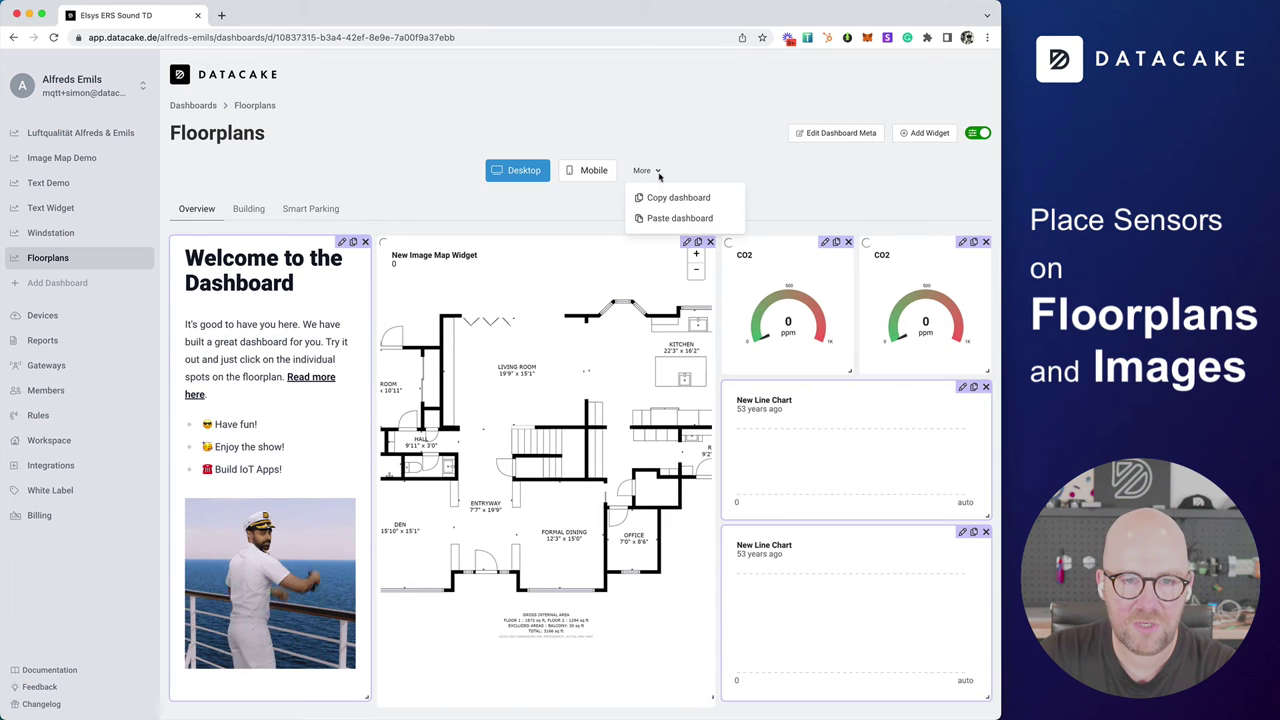
{"action": "left_click", "coordinate": [677, 199]}
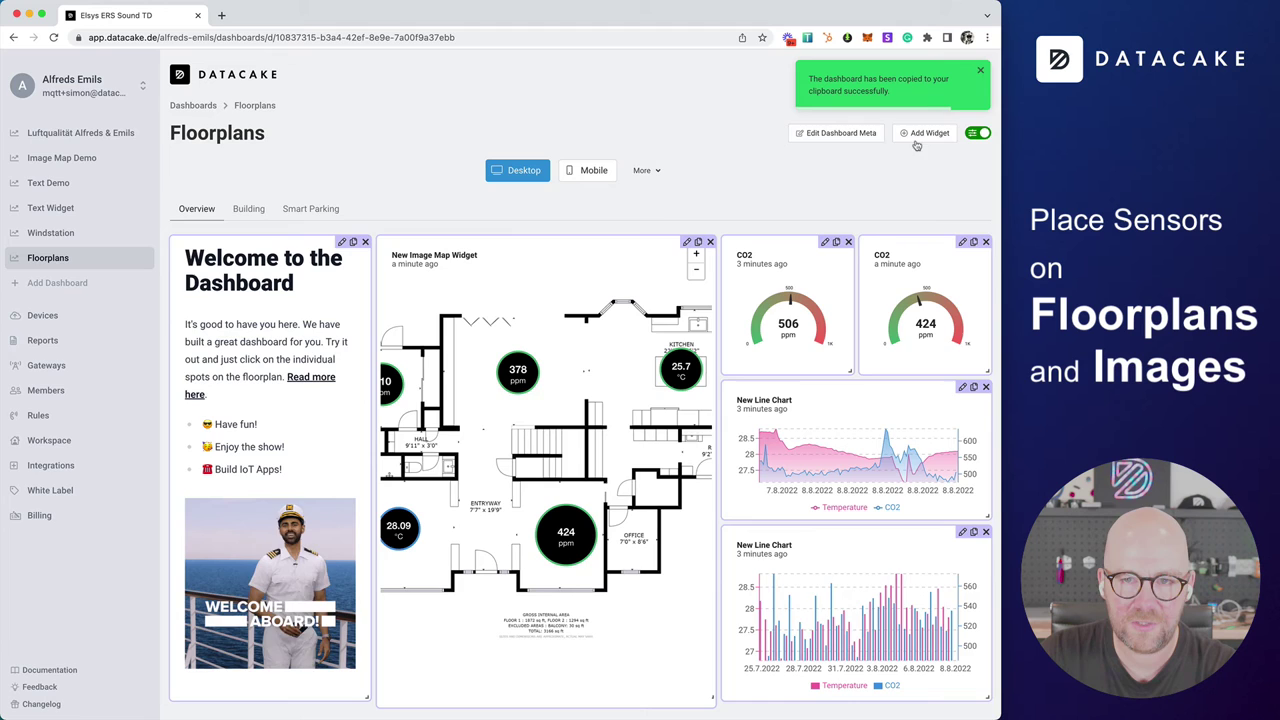
Step: Add a fourth tab to the Floorplans dashboard and apply the dashboard update
{"action": "left_click", "coordinate": [864, 139]}
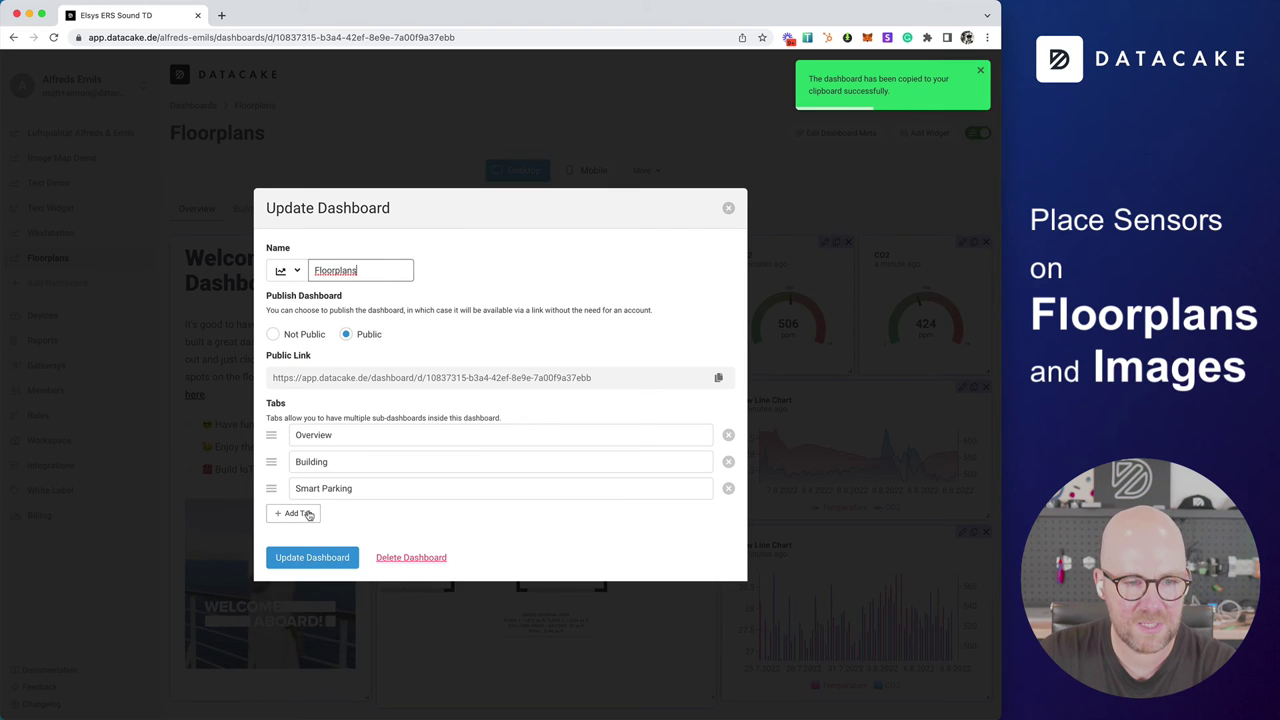
{"action": "left_click", "coordinate": [298, 500]}
{"action": "left_click", "coordinate": [338, 504]}
{"action": "left_click", "coordinate": [312, 570]}
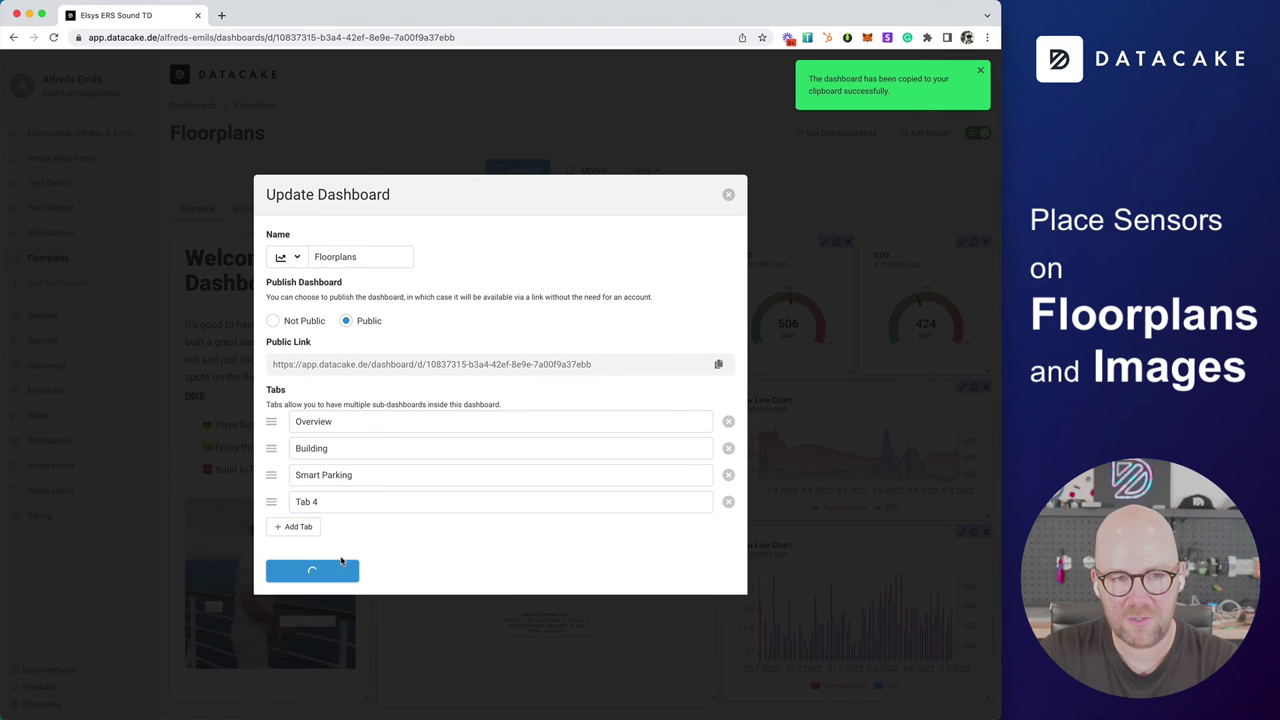
Step: Replace the content of the empty fourth tab with the dashboard copied from the Overview tab
{"action": "left_click", "coordinate": [368, 208]}
{"action": "left_click", "coordinate": [643, 171]}
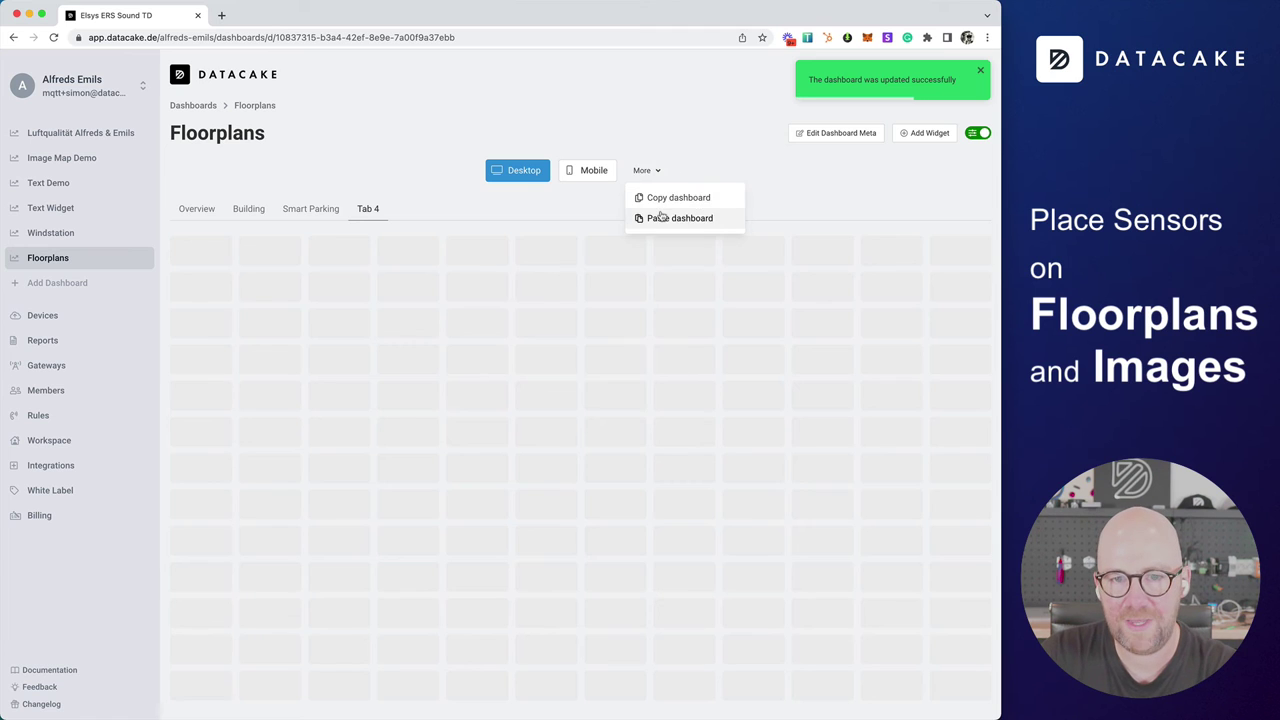
{"action": "left_click", "coordinate": [649, 218]}
{"action": "left_click", "coordinate": [623, 391]}
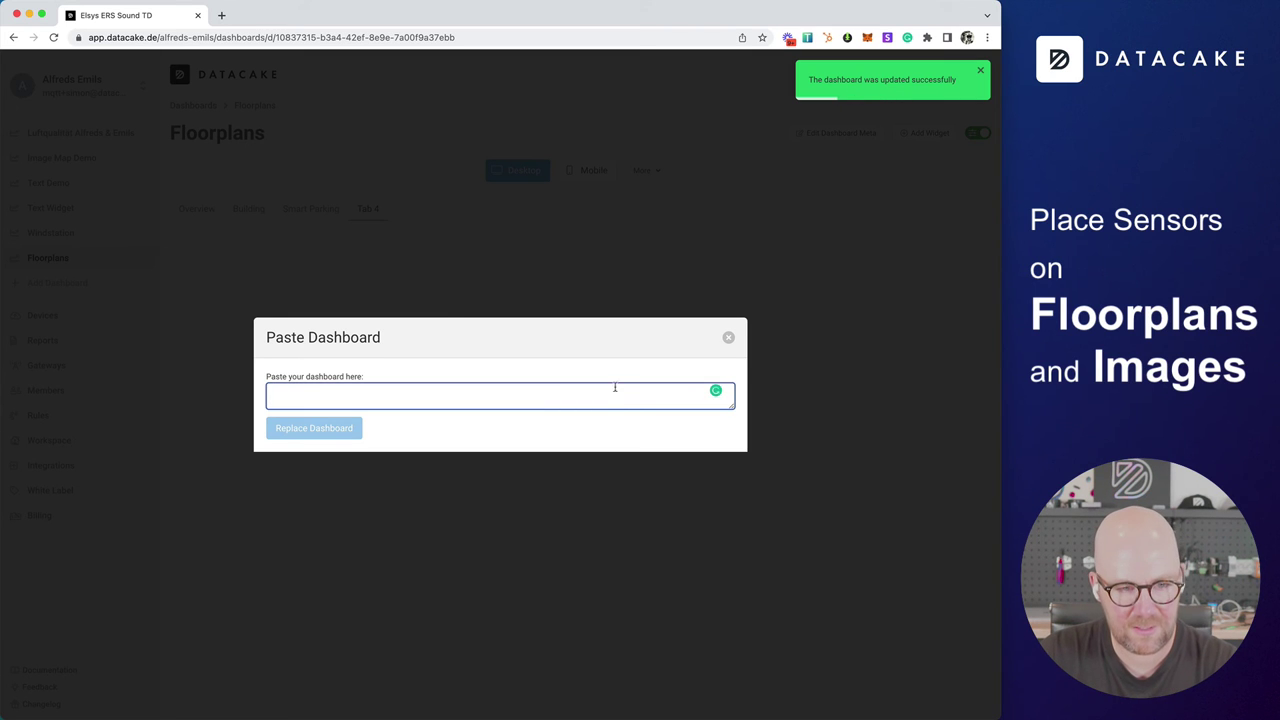
{"action": "key", "text": "super+v"}
{"action": "left_click", "coordinate": [313, 446]}
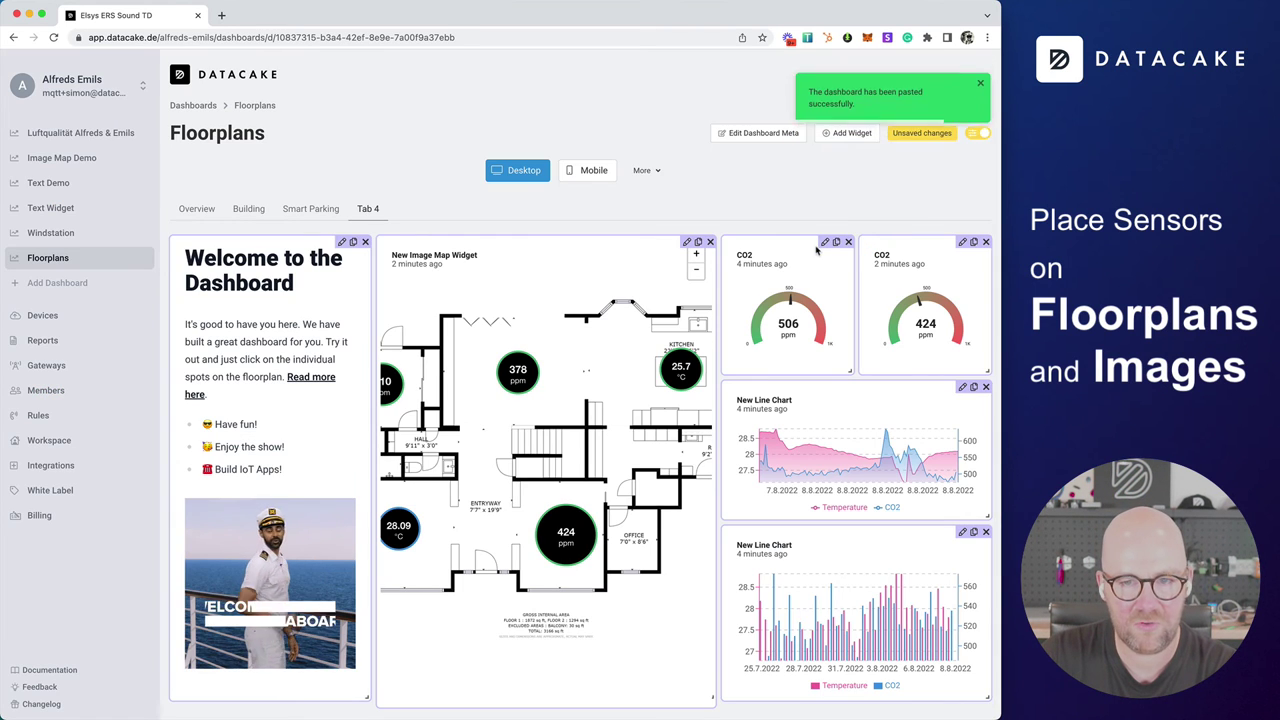
Step: Delete the two CO2 gauges, both line charts and the welcome text from the fourth tab, keeping only the image map
{"action": "left_click", "coordinate": [848, 241]}
{"action": "left_click", "coordinate": [986, 241]}
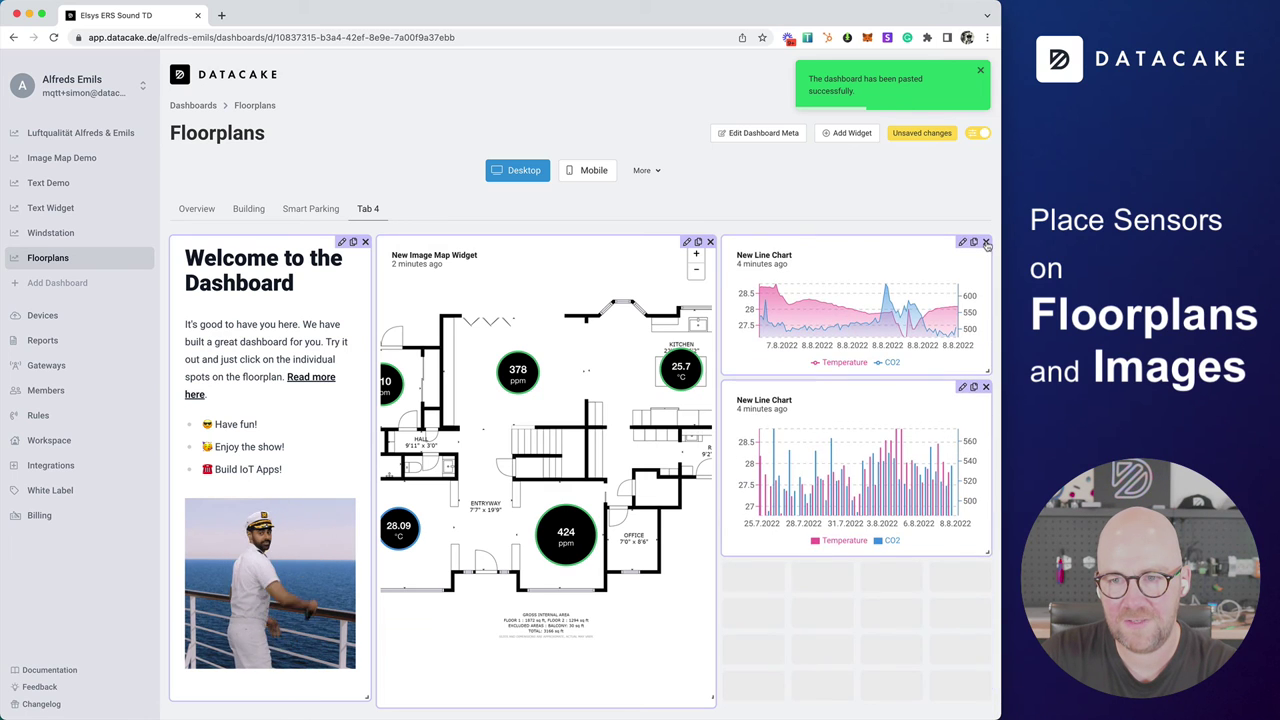
{"action": "left_click", "coordinate": [986, 241]}
{"action": "left_click", "coordinate": [986, 241]}
{"action": "left_click", "coordinate": [365, 241]}
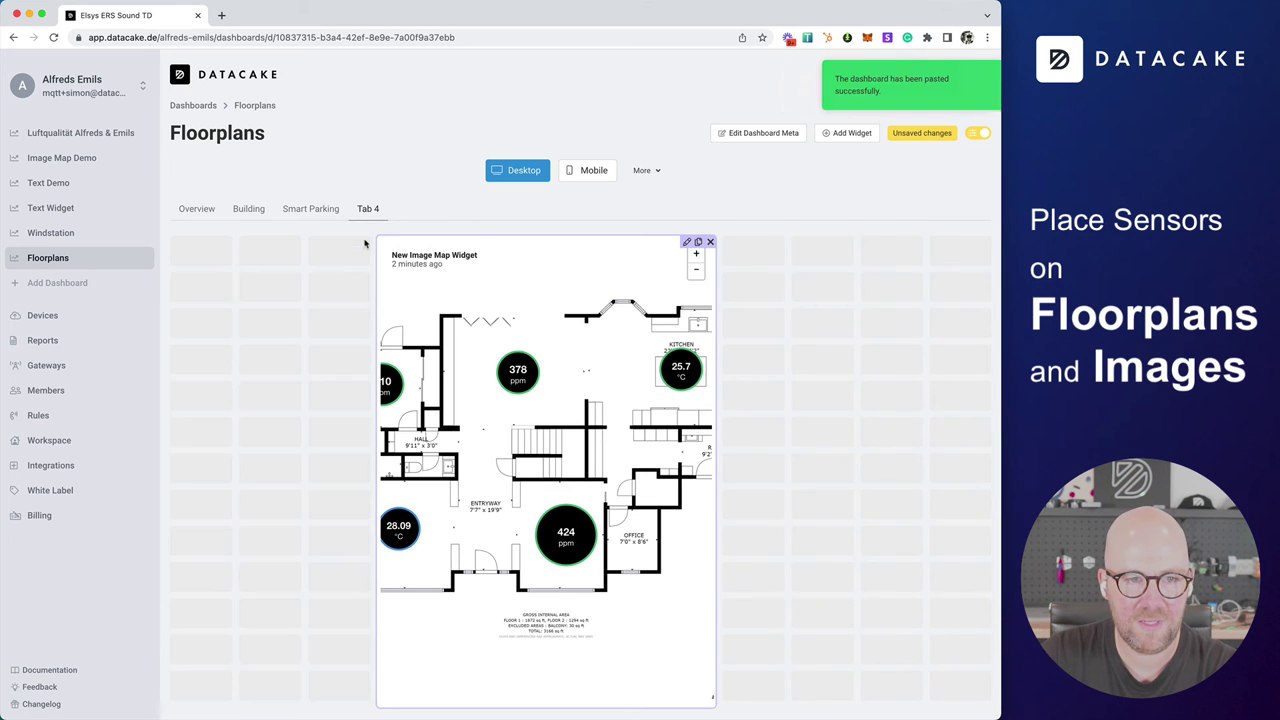
Step: Widen the fourth tab's image map to the full dashboard width, save the dashboard and leave editing mode
{"action": "left_click_drag", "start_coordinate": [510, 698], "coordinate": [965, 668]}
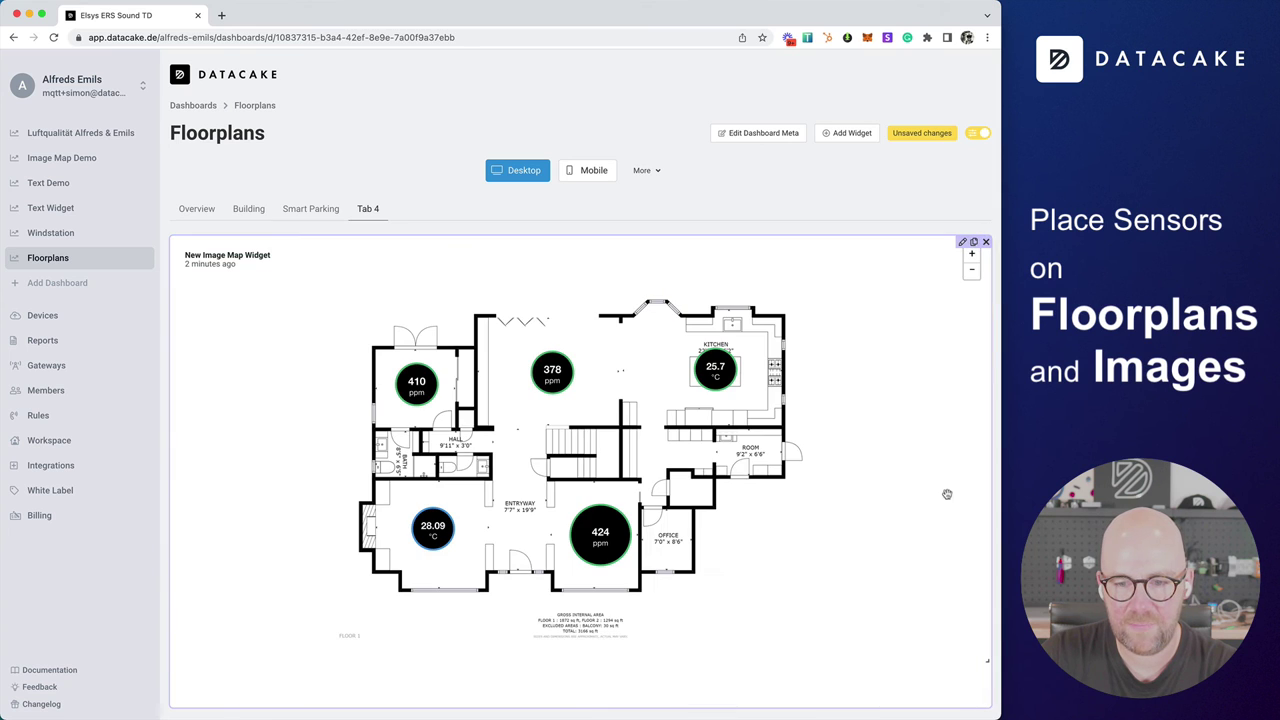
{"action": "left_click", "coordinate": [979, 135]}
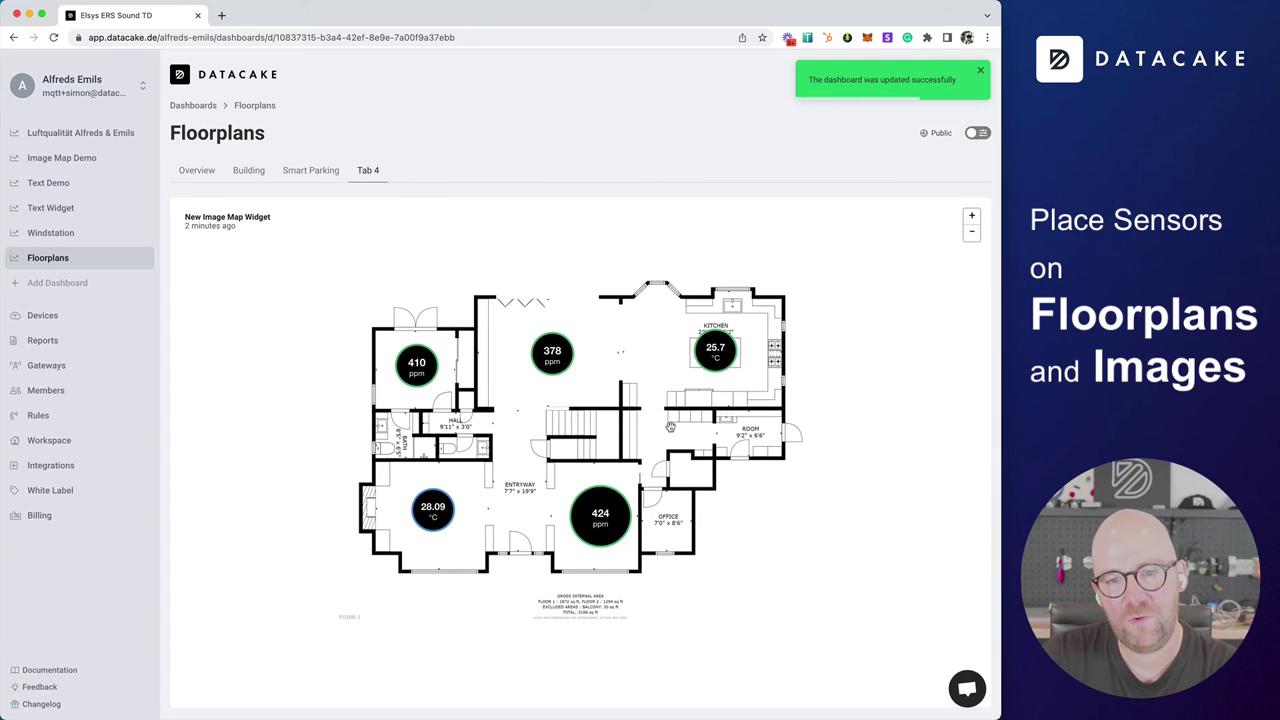
Step: View the sensor details behind the large CO2 marker beside the office on the floorplan, and close them
{"action": "mouse_move", "coordinate": [698, 372]}
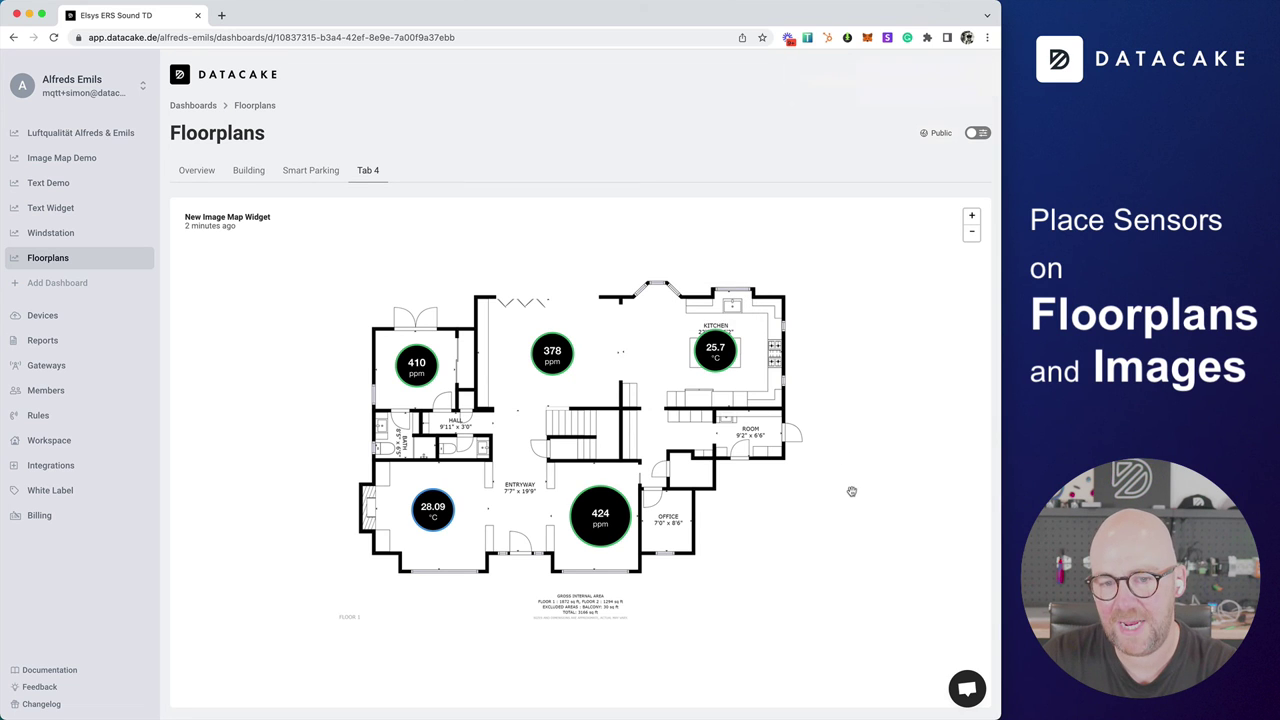
{"action": "left_click", "coordinate": [597, 516]}
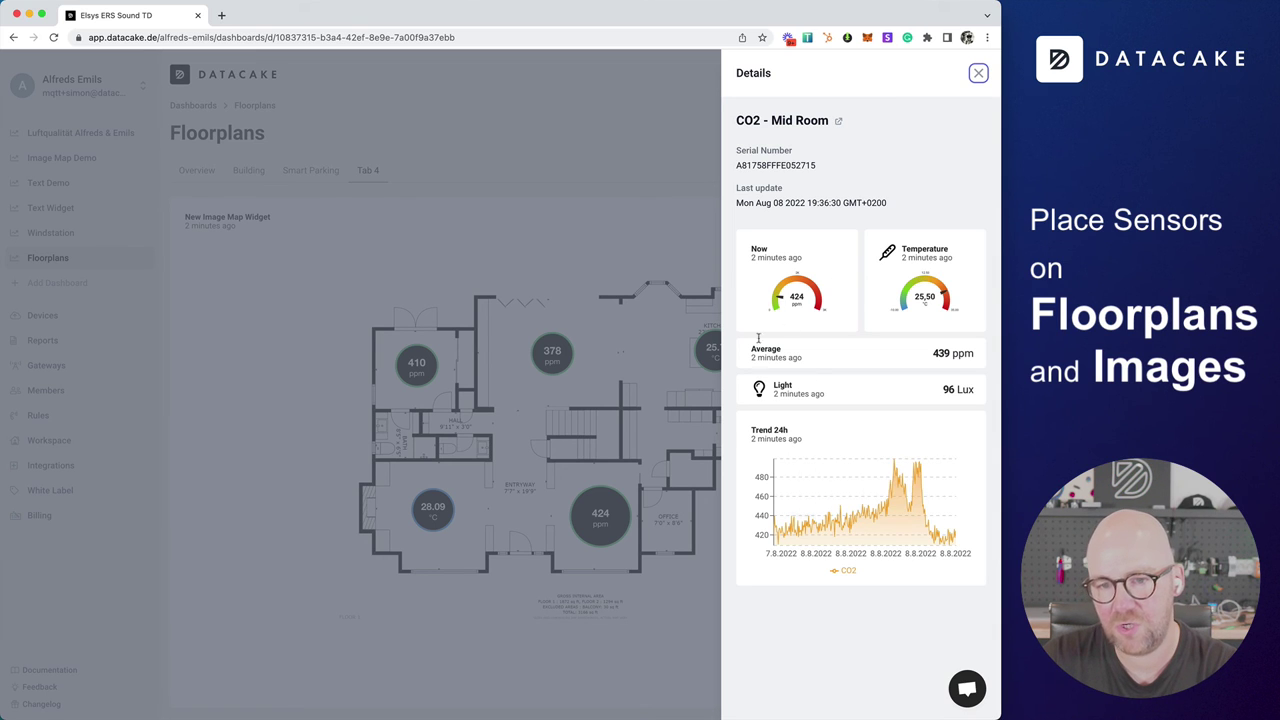
{"action": "left_click", "coordinate": [580, 193]}
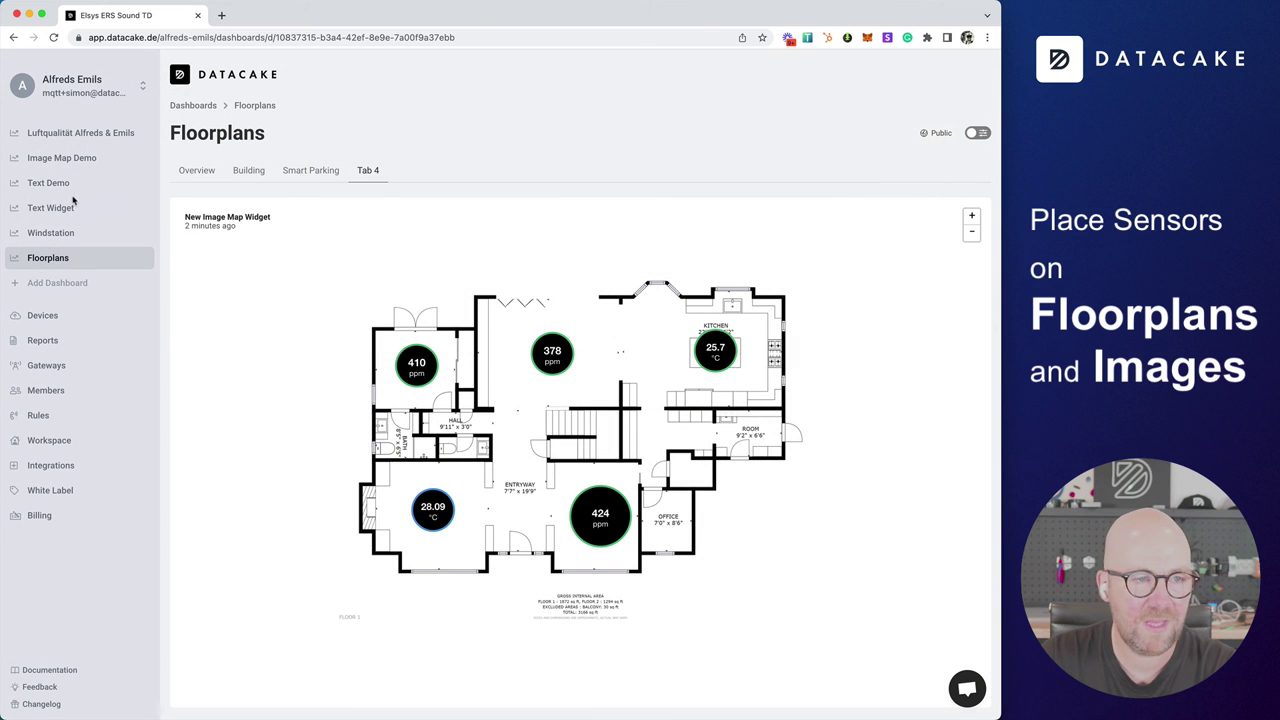
Step: Check the Halle 7 marker's sensor details on the Image Map Demo dashboard and return to the Floorplans dashboard
{"action": "left_click", "coordinate": [72, 160]}
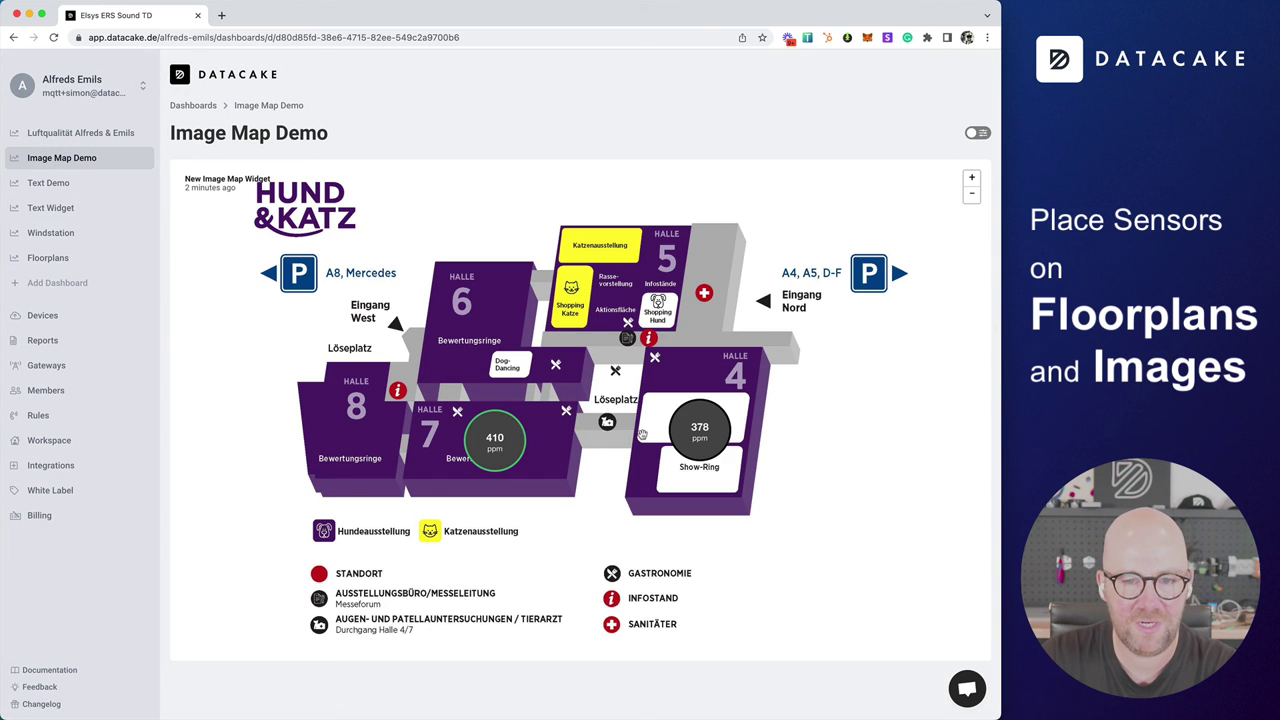
{"action": "left_click", "coordinate": [505, 450]}
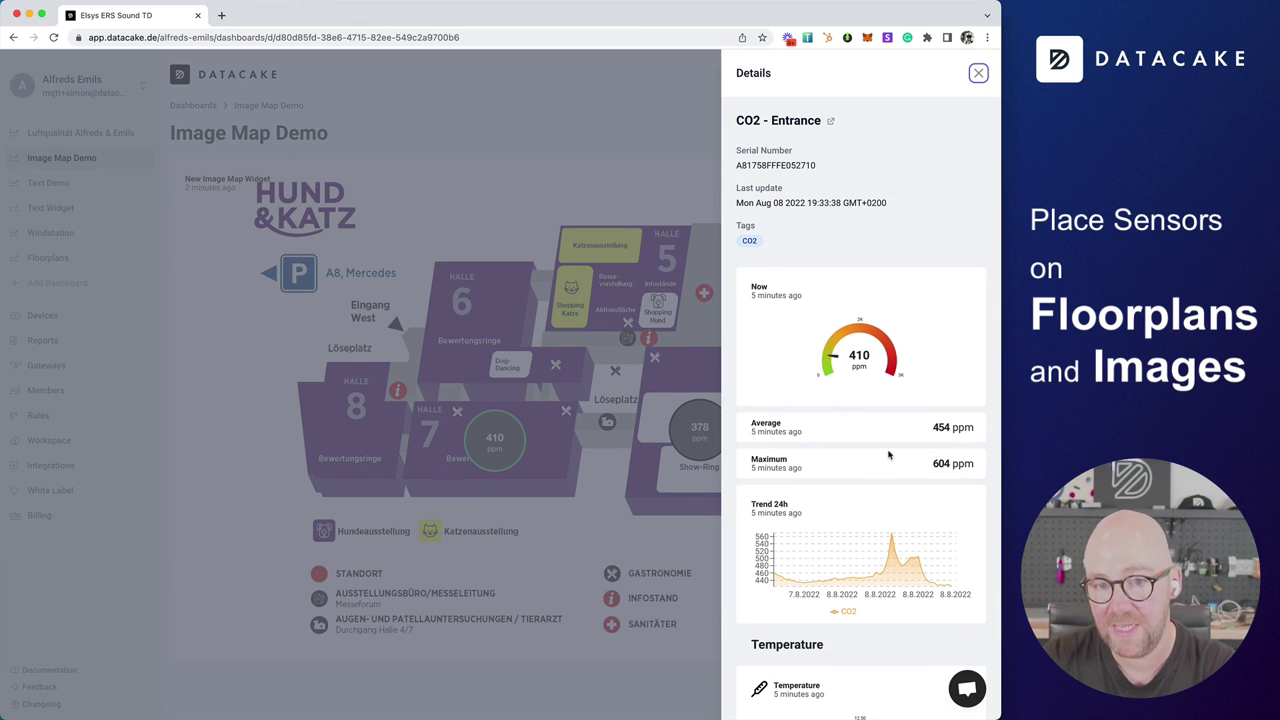
{"action": "left_click", "coordinate": [553, 270]}
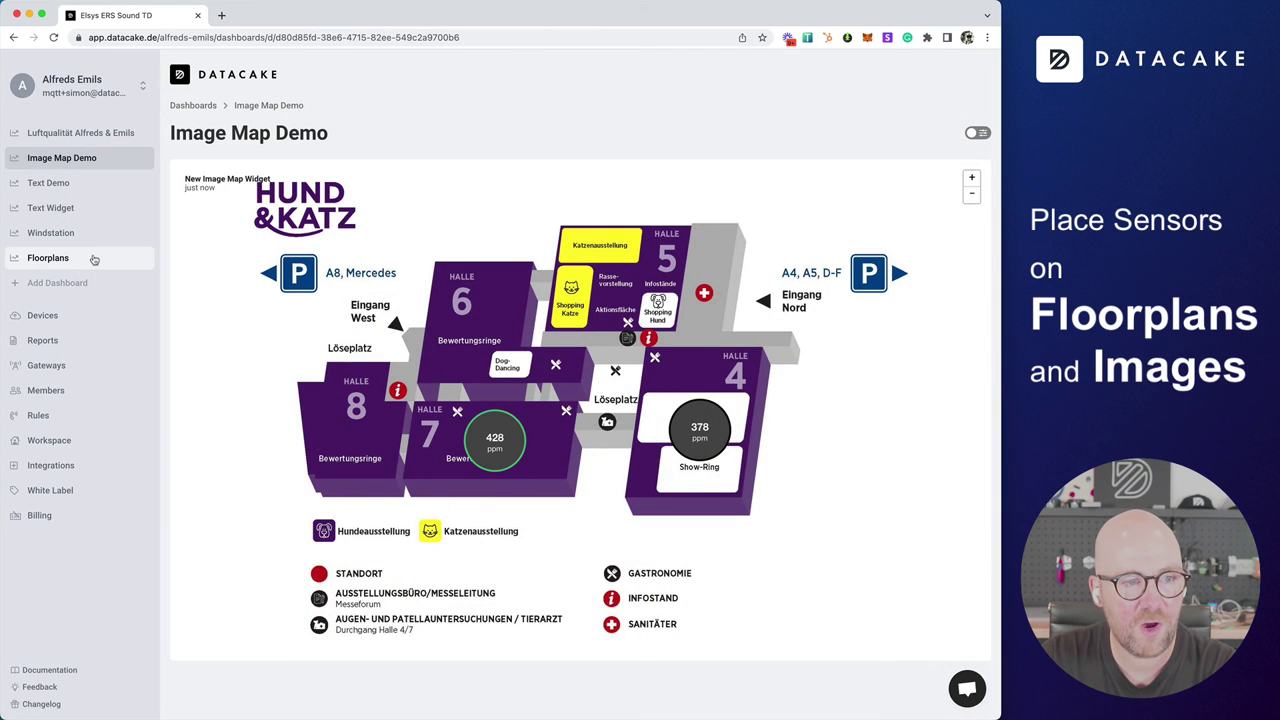
{"action": "left_click", "coordinate": [93, 259]}
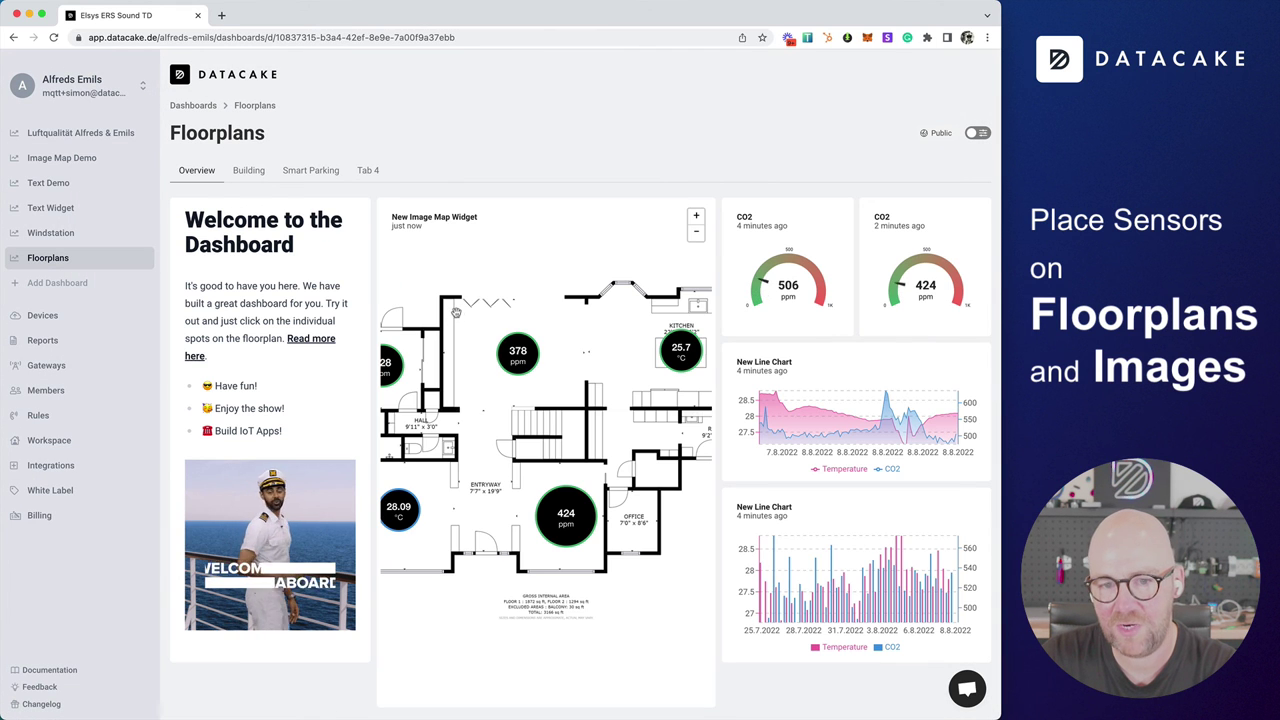